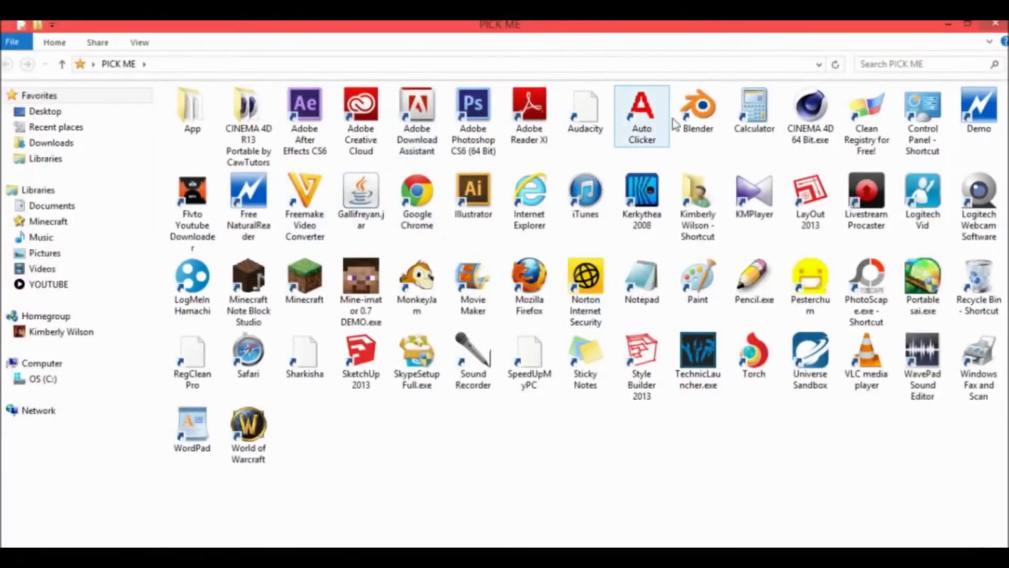
Launch KMPlayer from the PICK ME shortcuts folder.
double_click(771, 196)
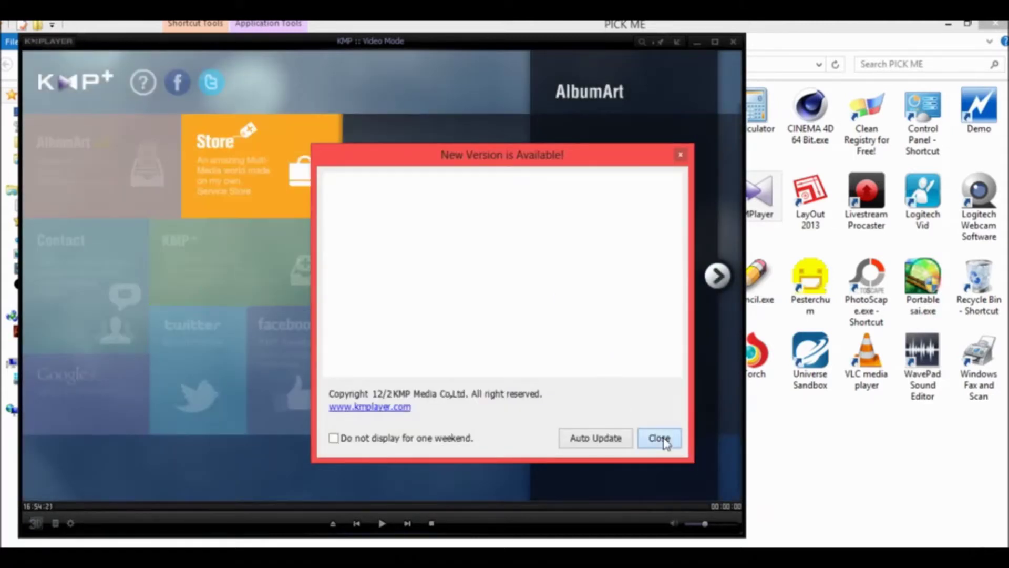
Dismiss KMPlayer's new-version notice and open Brave.wmv from the Movies folder.
click(662, 438)
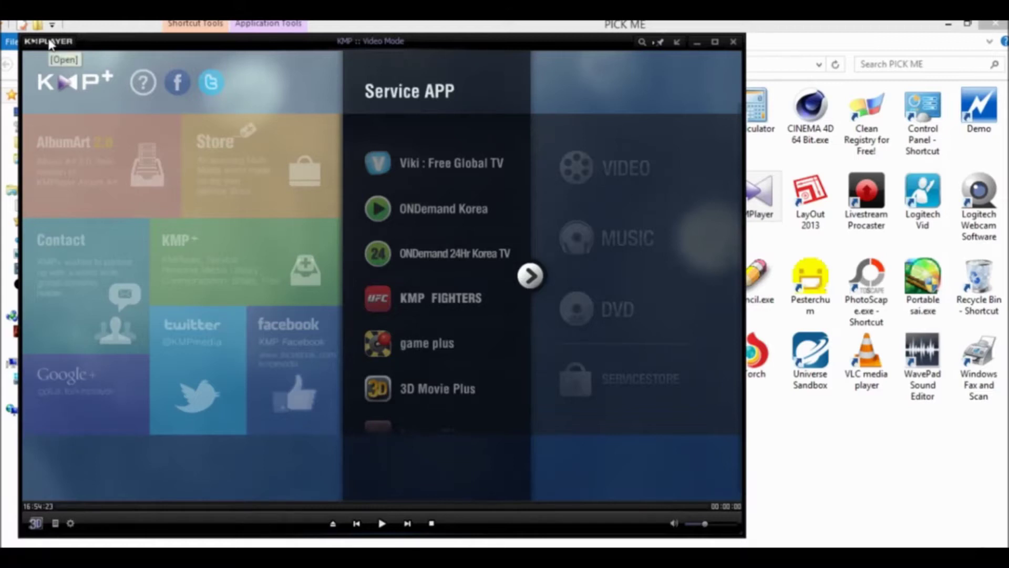
click(50, 42)
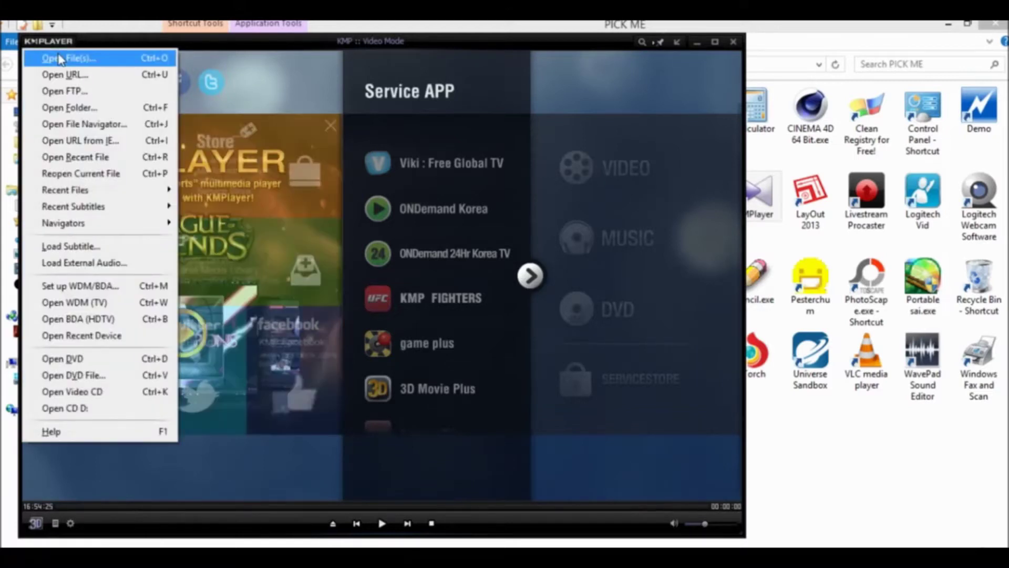
click(61, 59)
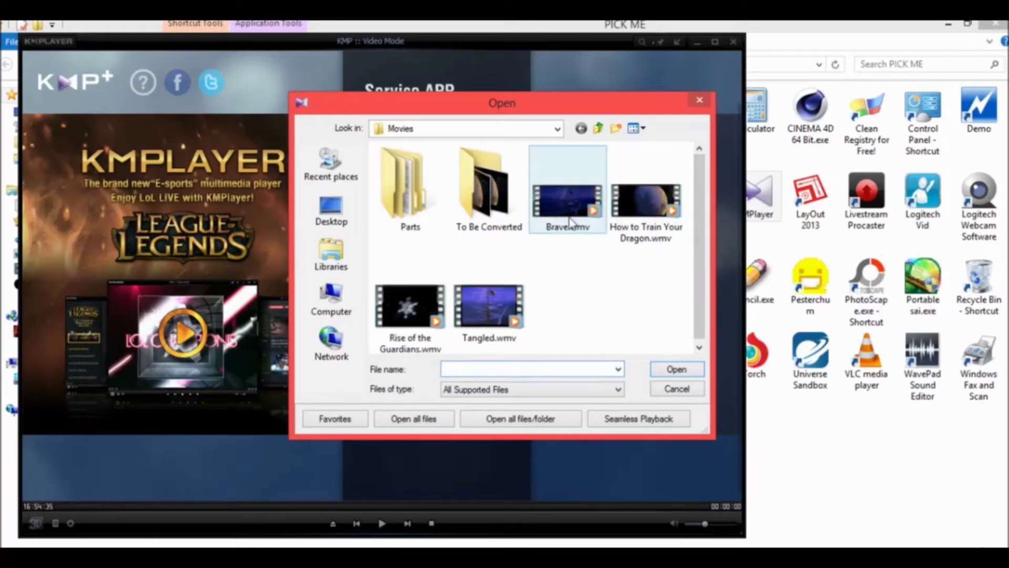
double_click(562, 195)
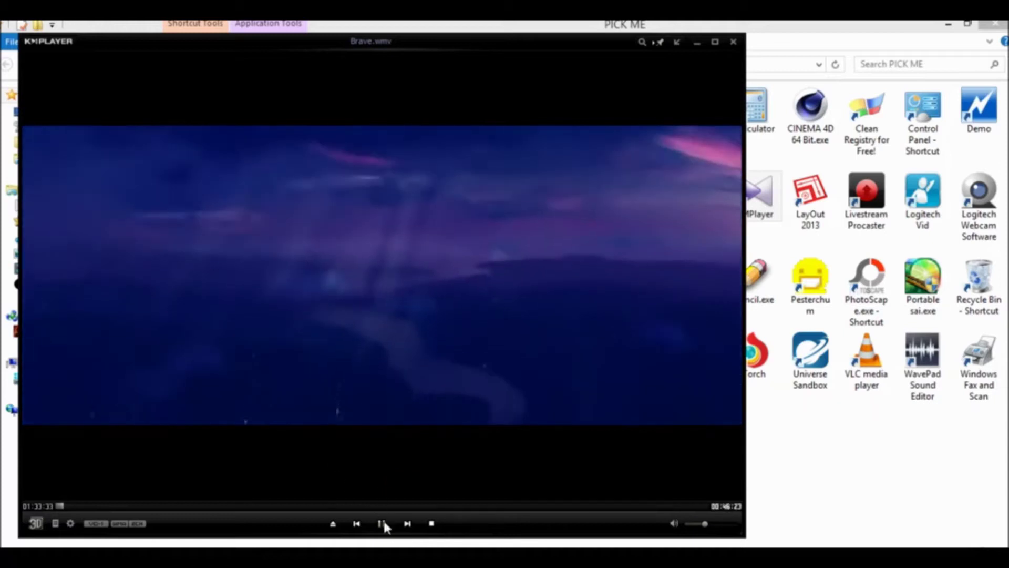
Seek through Brave and pause on the old man's shouting close-up at 01:12:53.
click(382, 522)
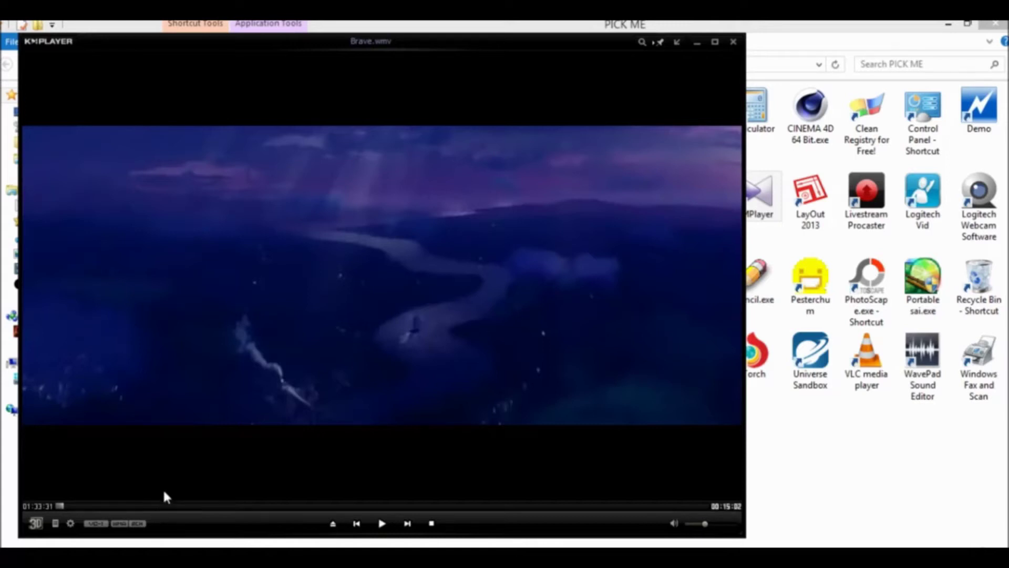
click(207, 505)
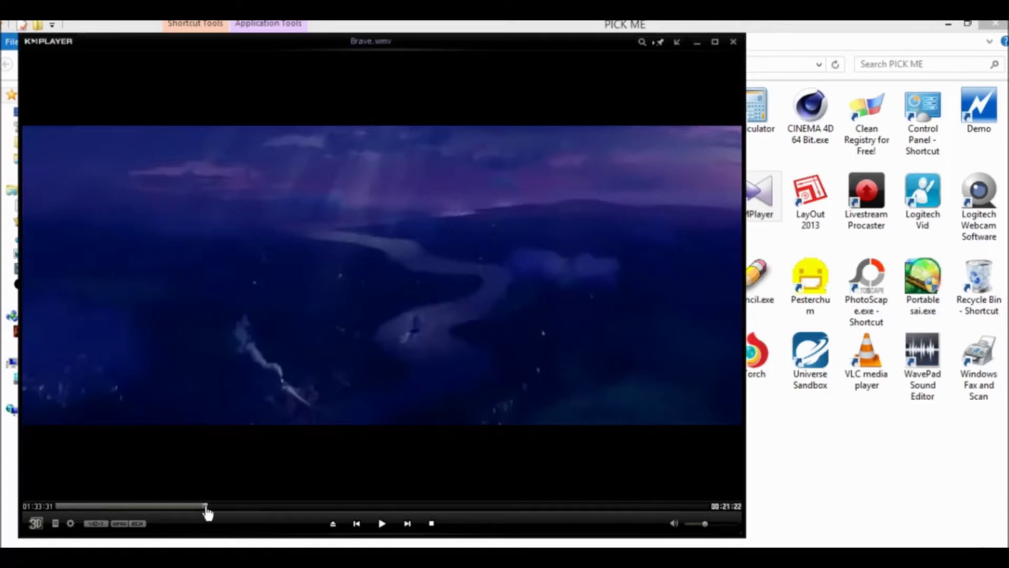
click(377, 522)
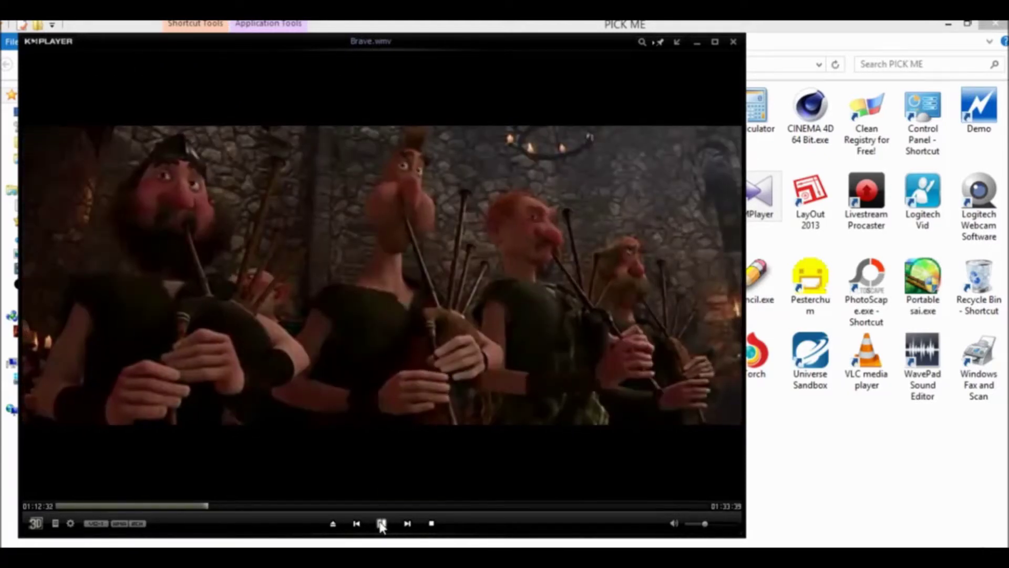
click(378, 523)
click(205, 507)
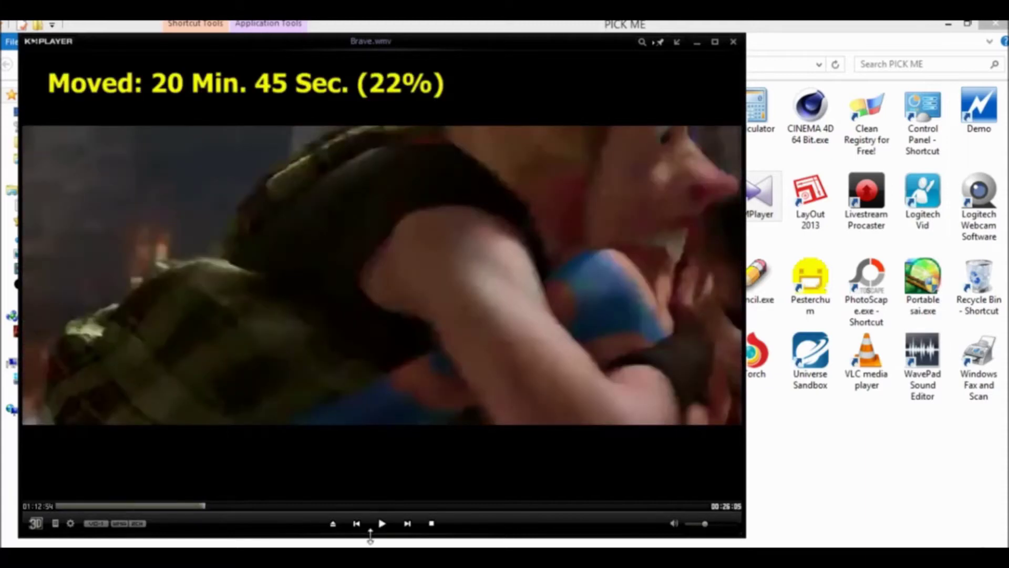
click(379, 524)
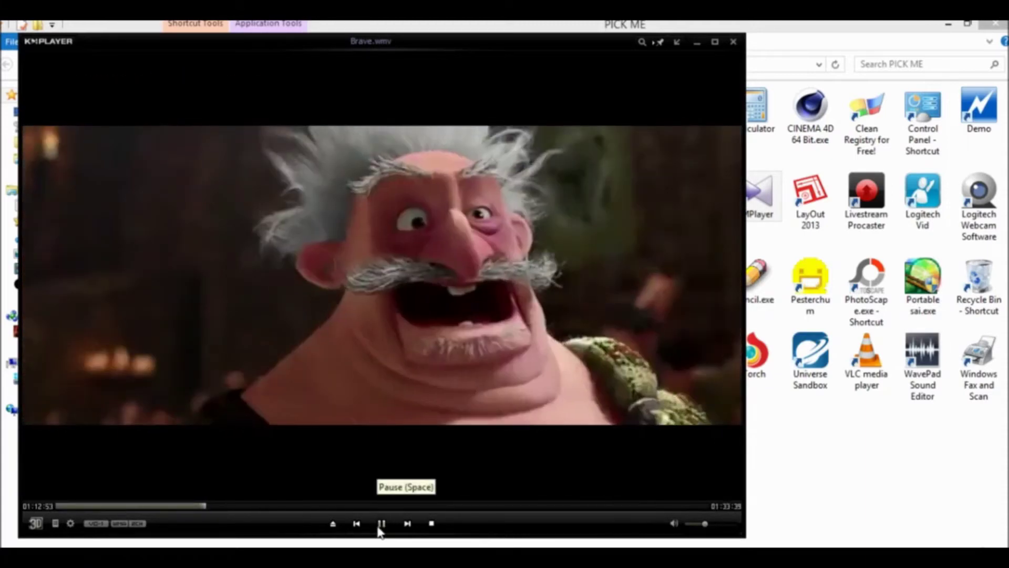
click(378, 525)
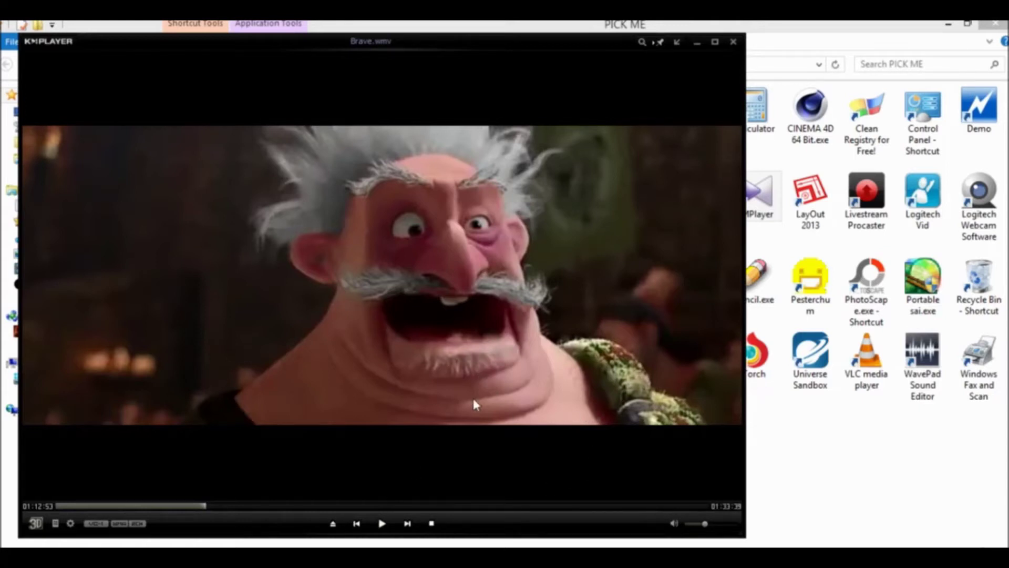
Open the Frame Extraction dialog from the video's Capture > Frame: Extract menu.
right_click(229, 294)
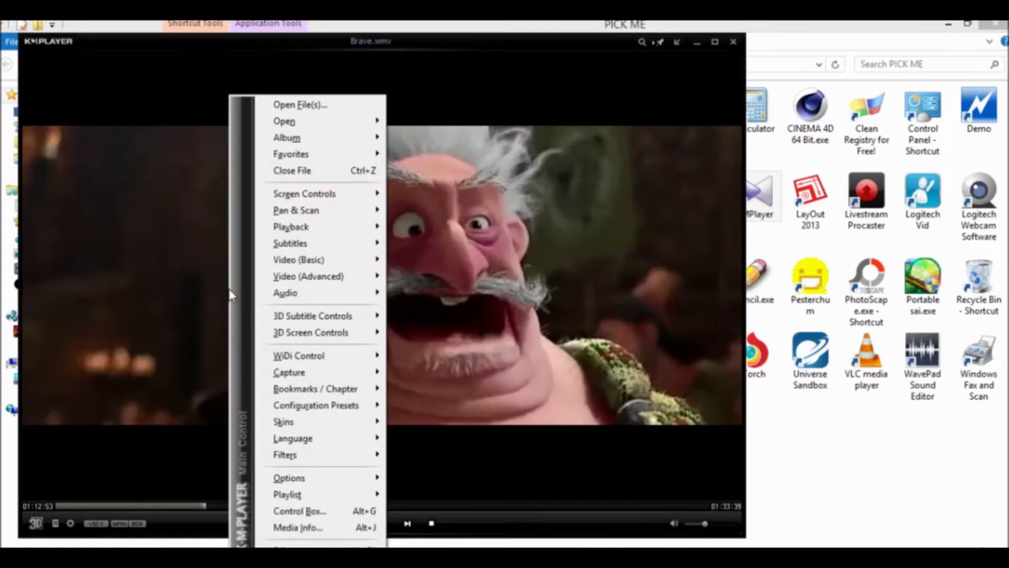
mouse_move(238, 315)
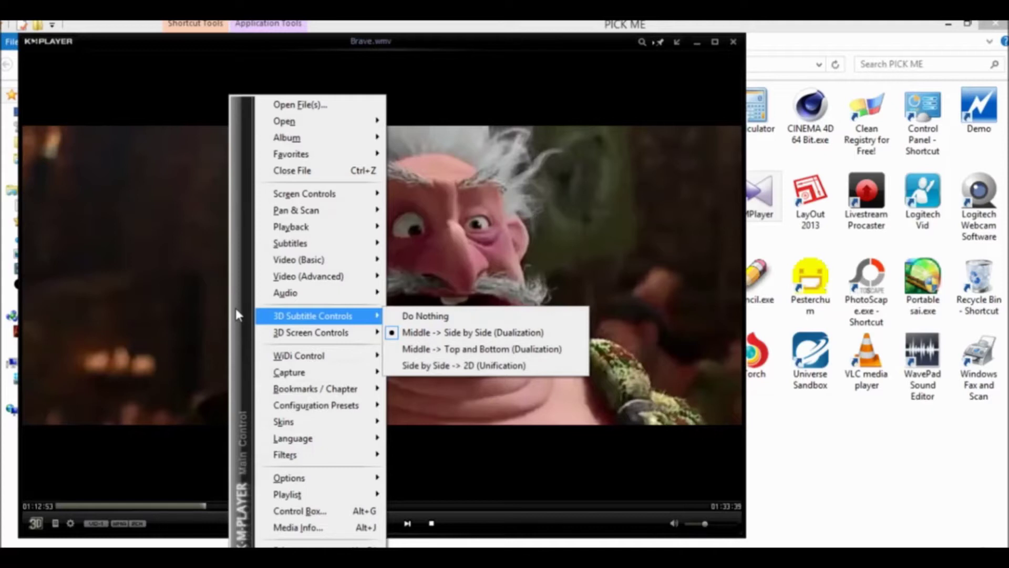
mouse_move(305, 374)
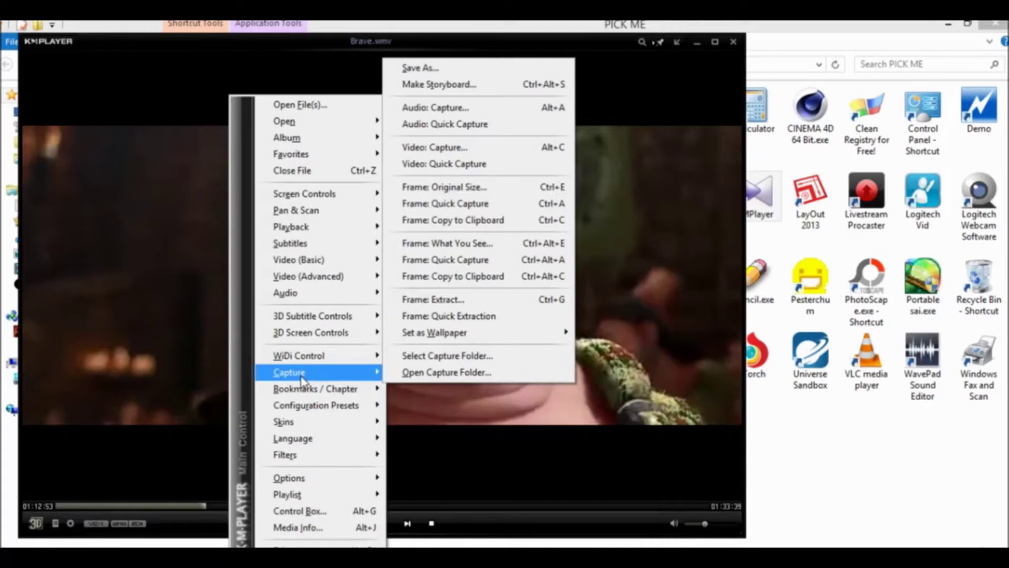
click(475, 301)
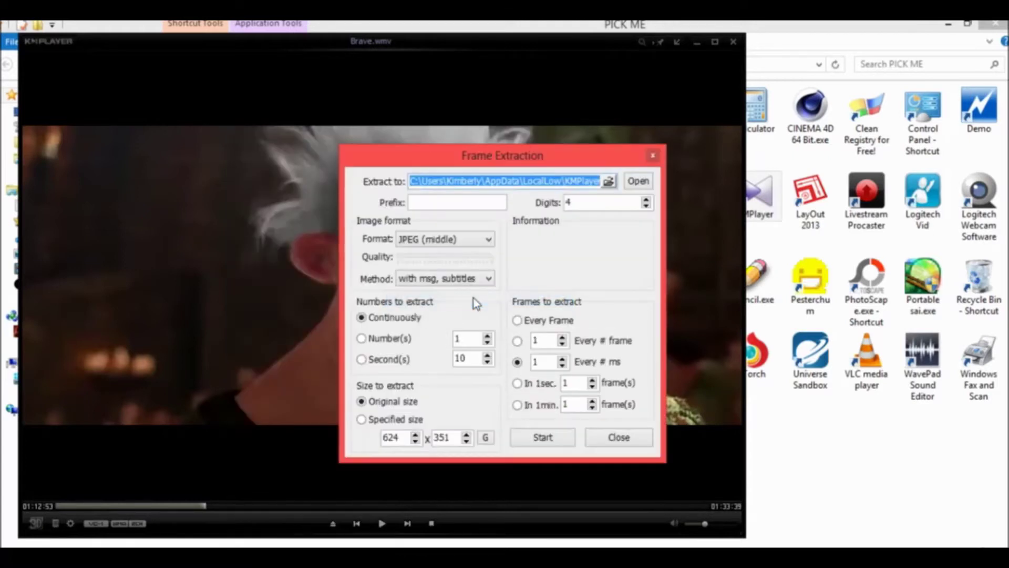
Browse for a new extraction folder, scrolling through the My Pictures folder tree.
click(610, 181)
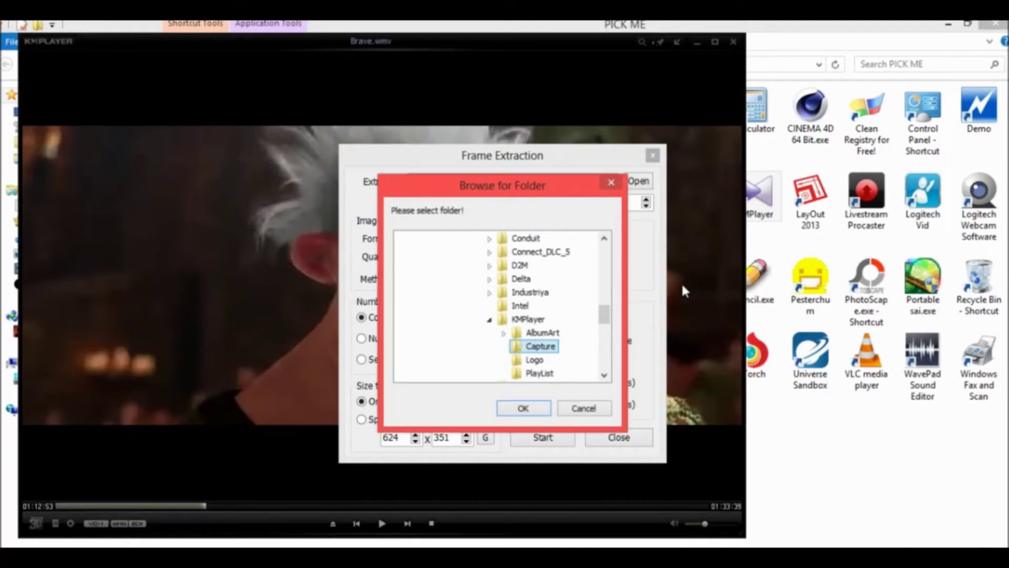
drag(608, 321, 586, 362)
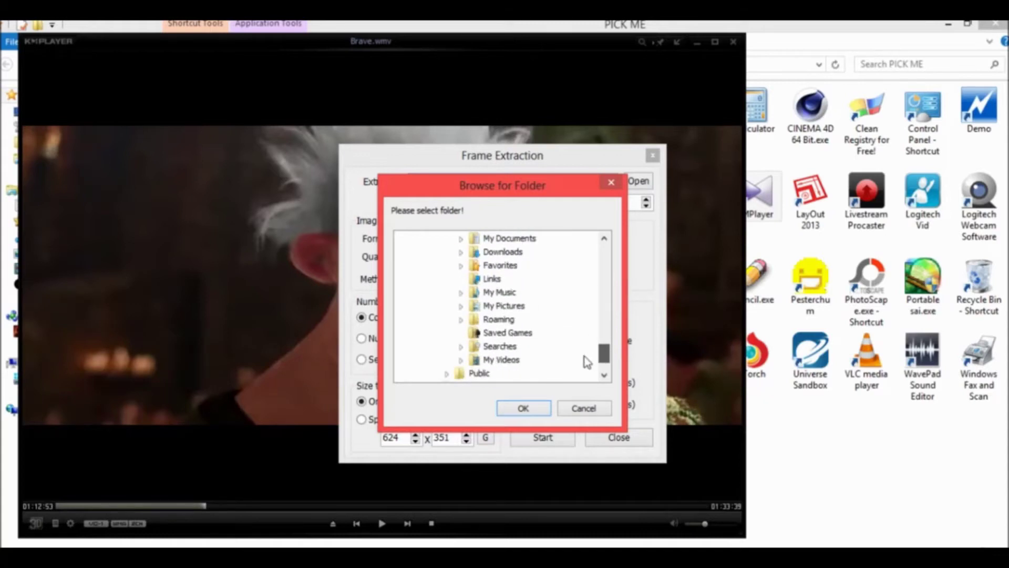
click(462, 307)
drag(604, 326, 604, 362)
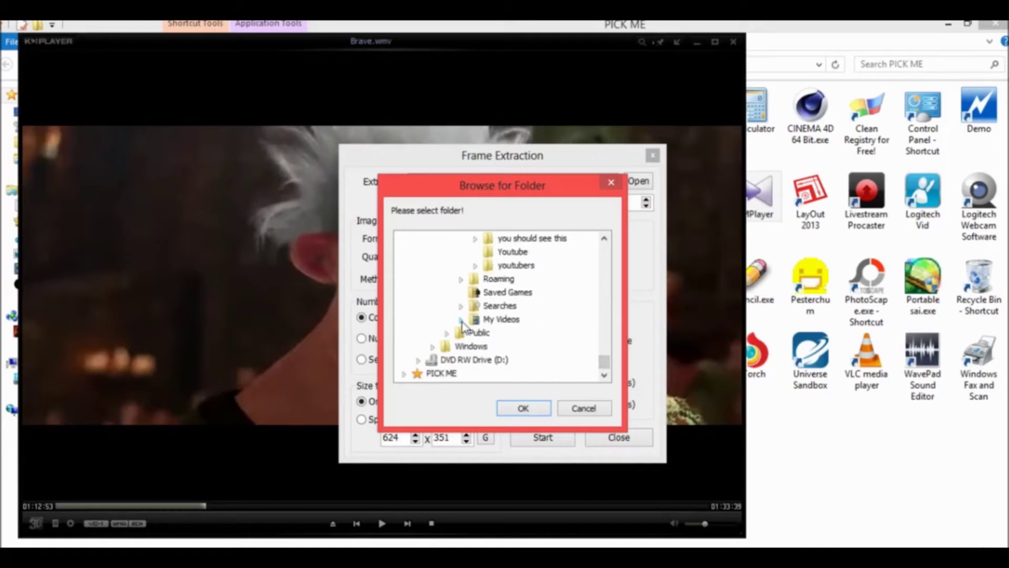
drag(604, 361, 582, 243)
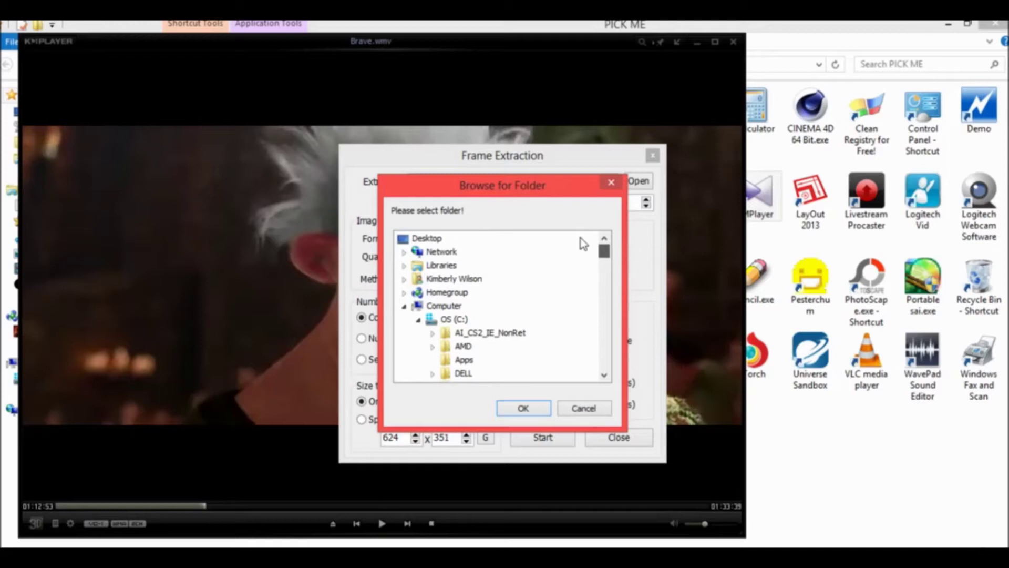
Set Libraries > YOUTUBE > Gifs as the output folder and start extracting every 1 ms.
click(417, 265)
click(403, 265)
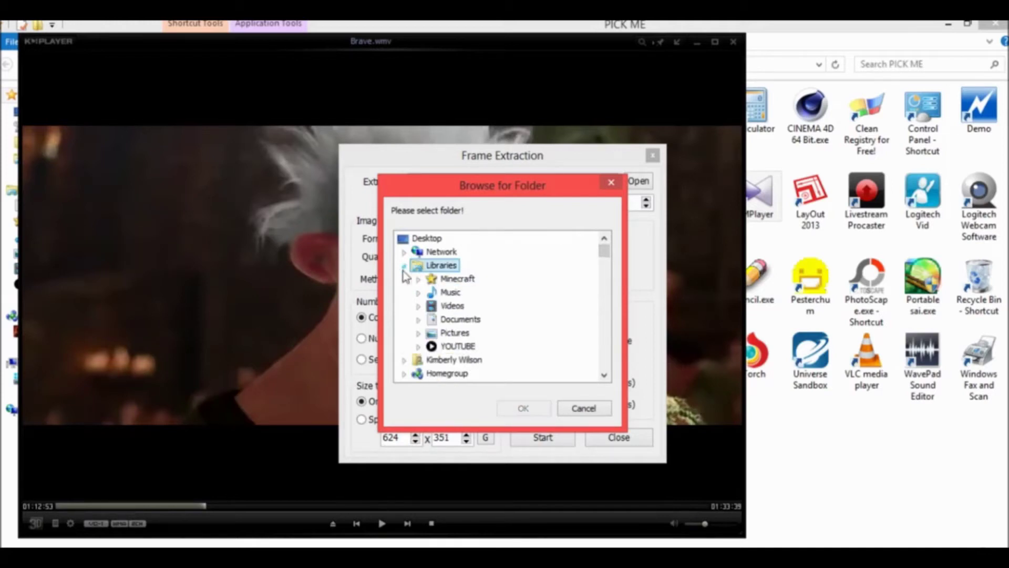
click(418, 347)
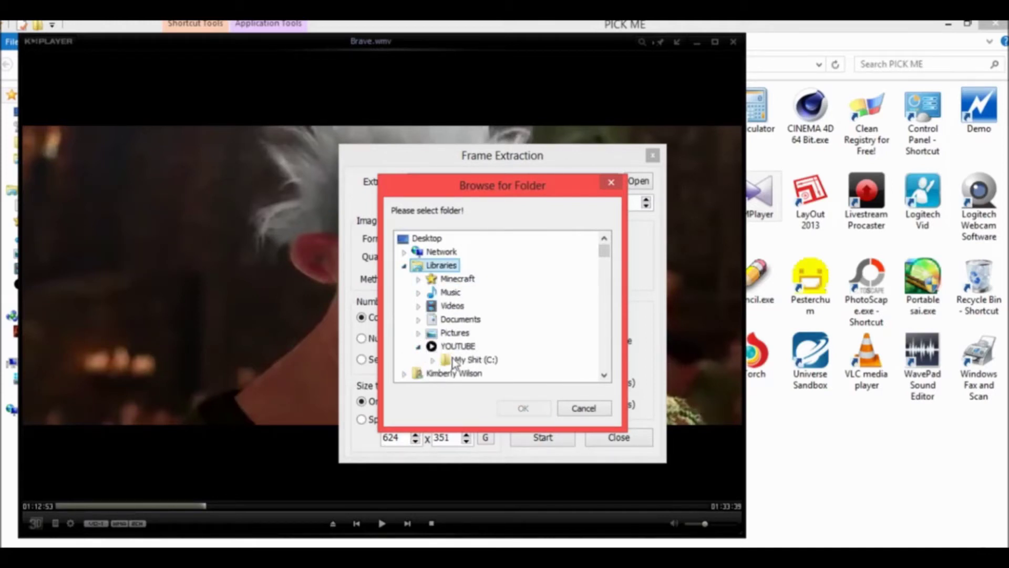
click(455, 360)
click(432, 360)
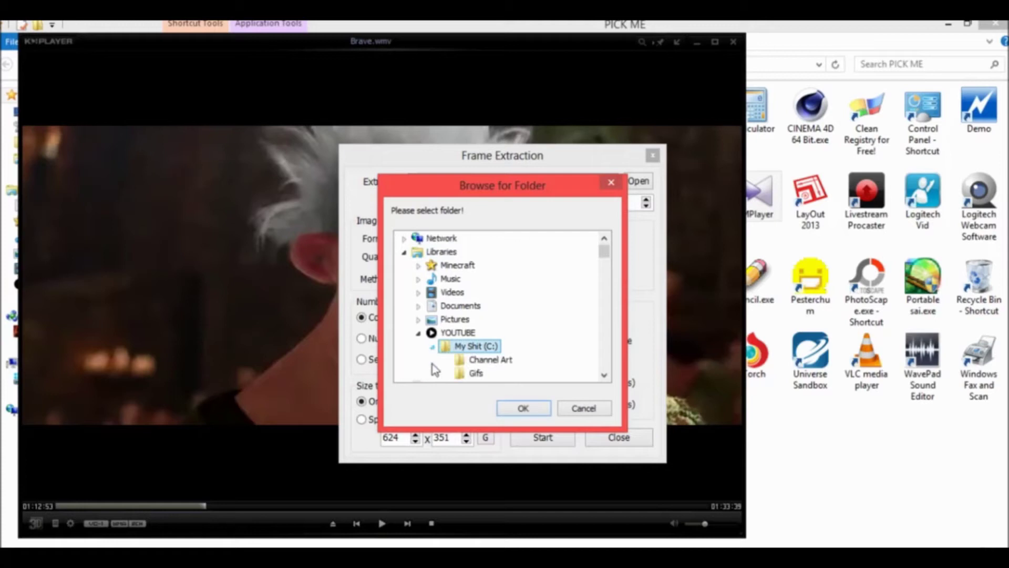
click(475, 374)
click(524, 408)
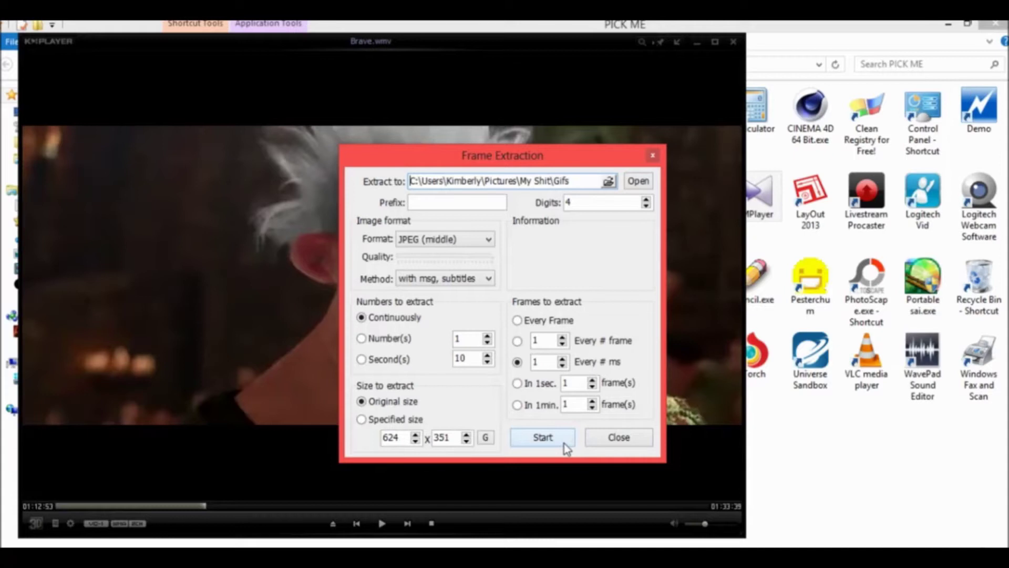
click(543, 437)
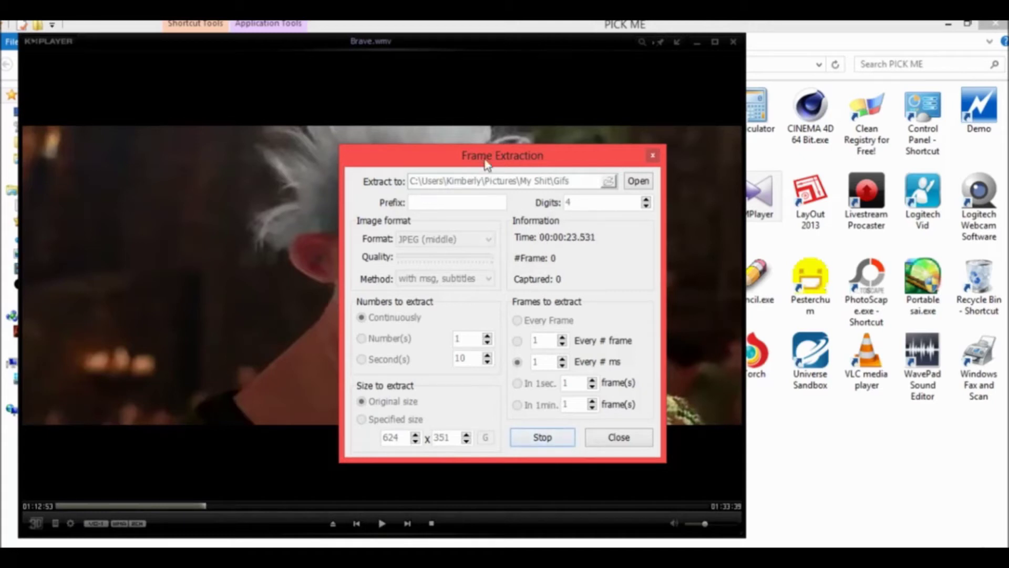
Play the movie briefly so 85 frames are captured, moving the extraction window aside and back.
drag(483, 163, 826, 134)
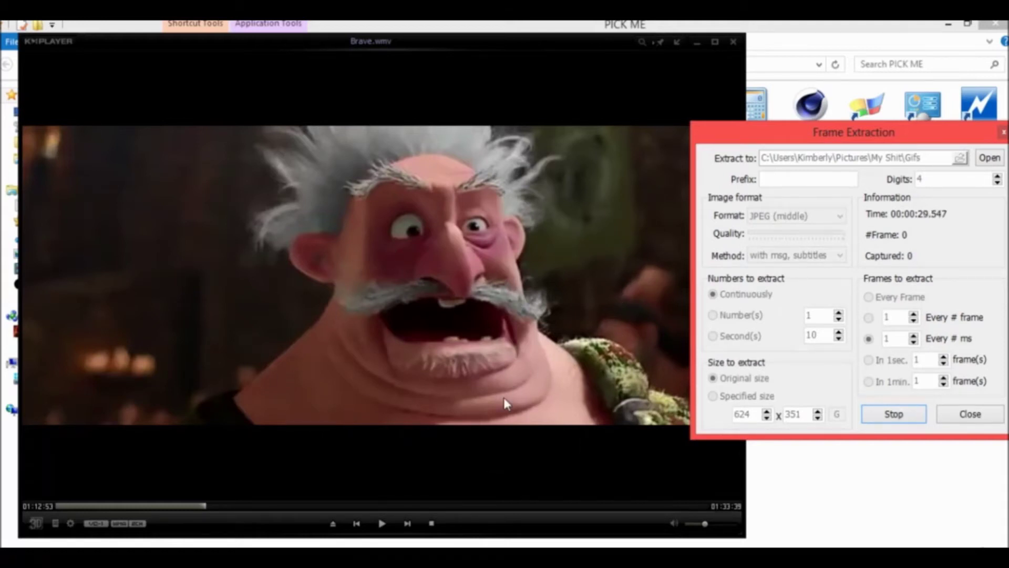
click(382, 523)
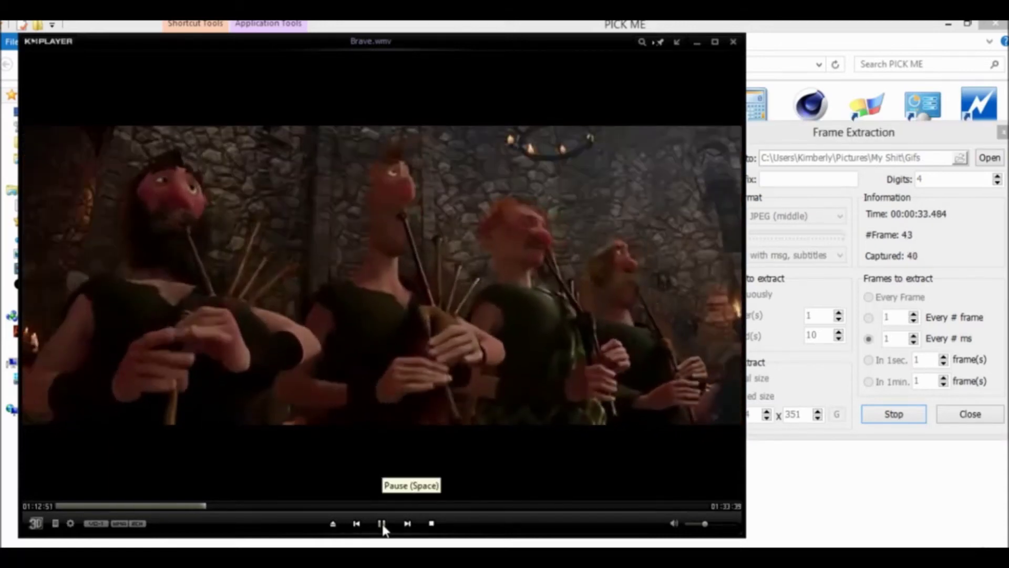
click(382, 523)
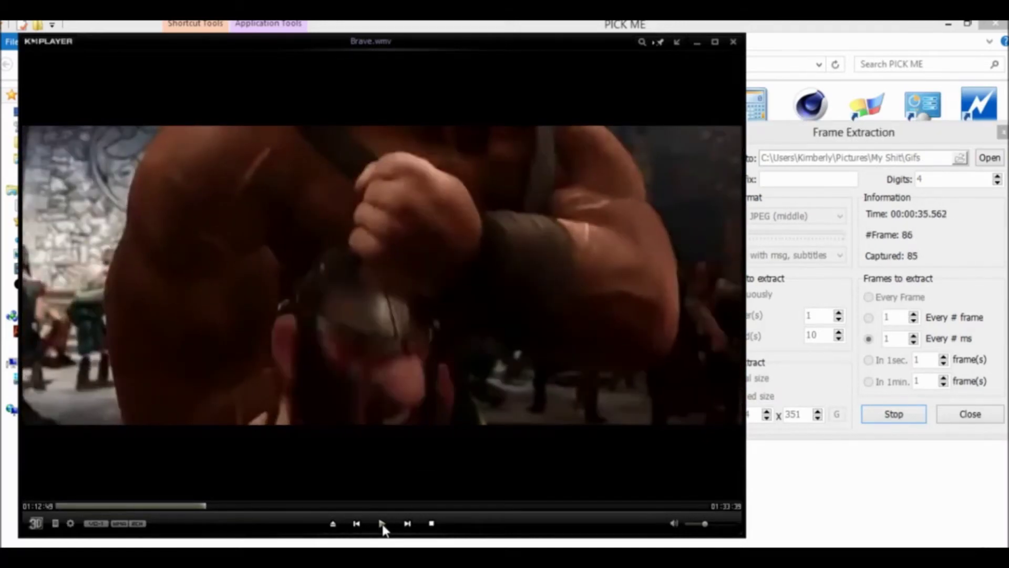
click(798, 138)
drag(812, 147, 477, 151)
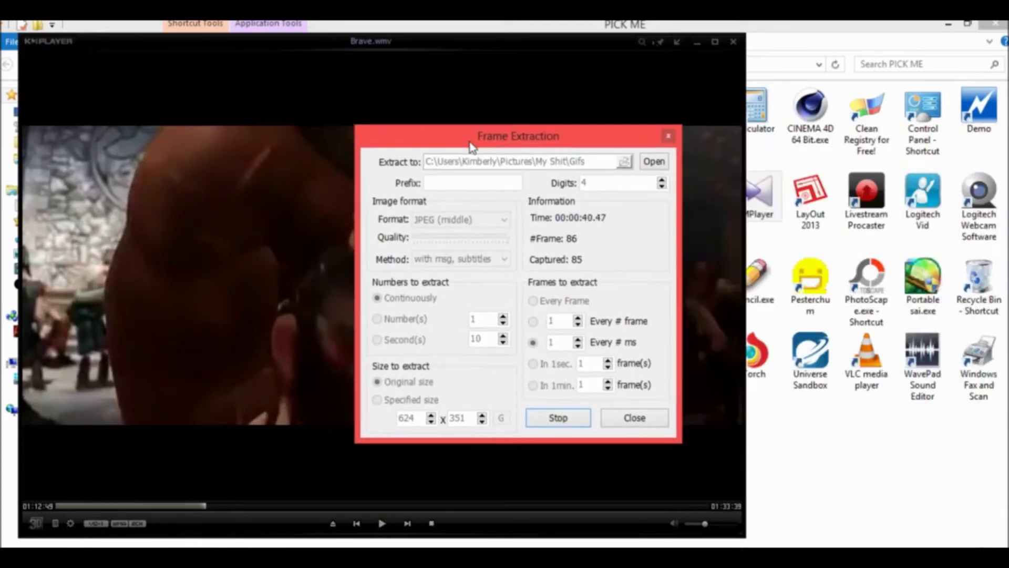
Stop the frame extraction, briefly replay the movie from around 52 minutes, then close KMPlayer.
click(574, 423)
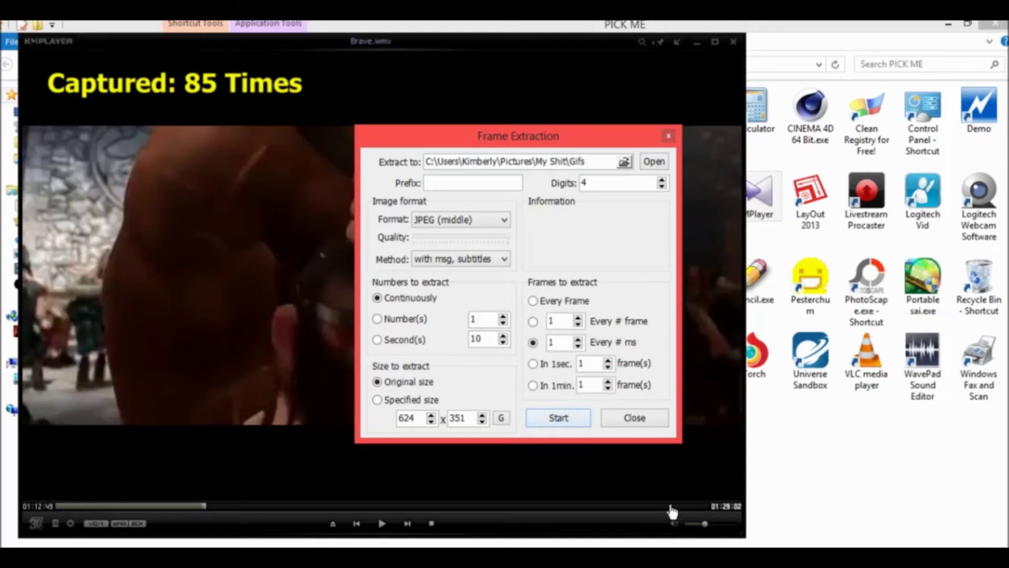
key(Escape)
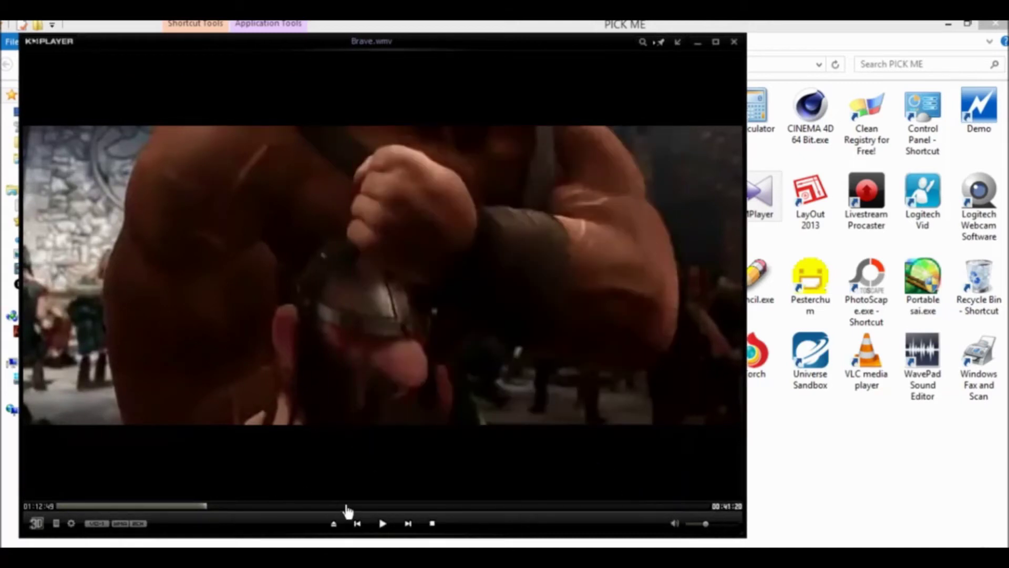
click(349, 506)
click(422, 506)
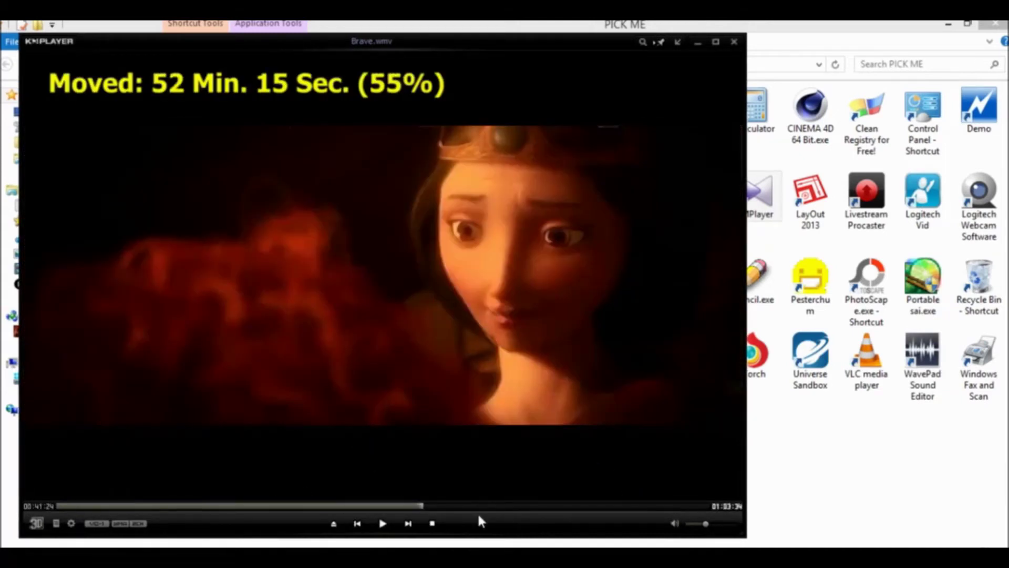
click(383, 523)
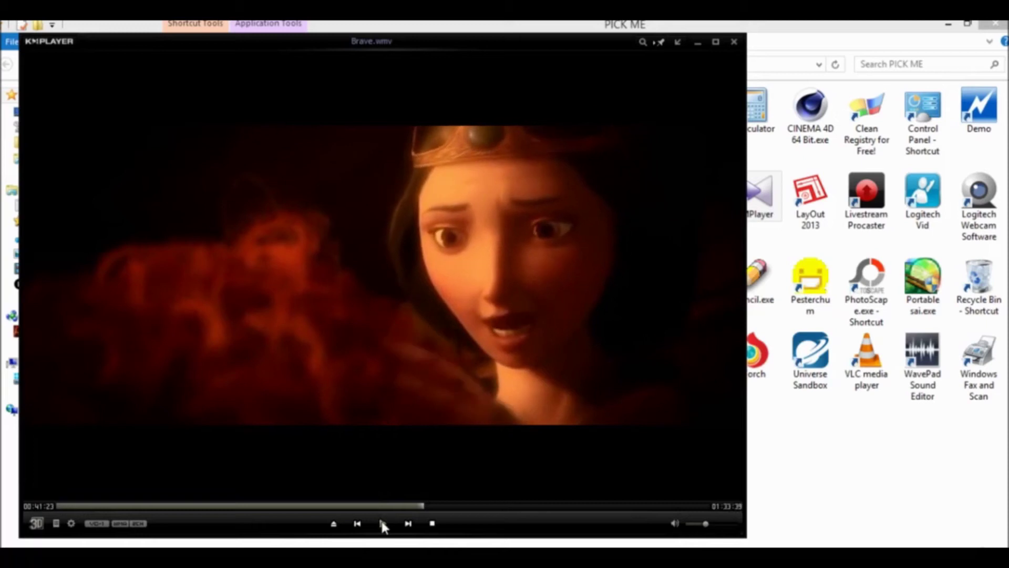
click(383, 523)
click(735, 43)
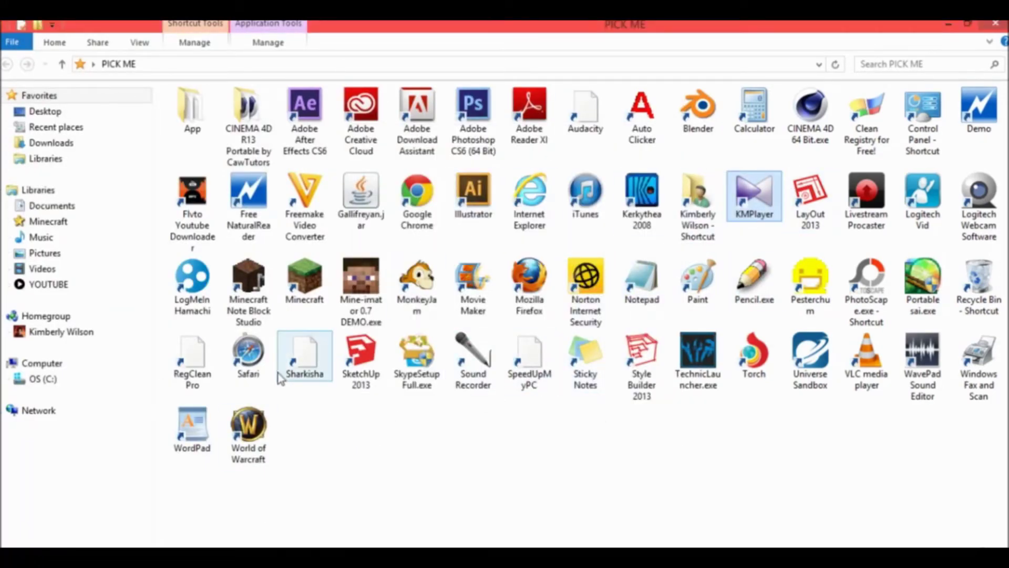
Launch PhotoScape, decline its update, and open the Animated GIF tool.
double_click(865, 278)
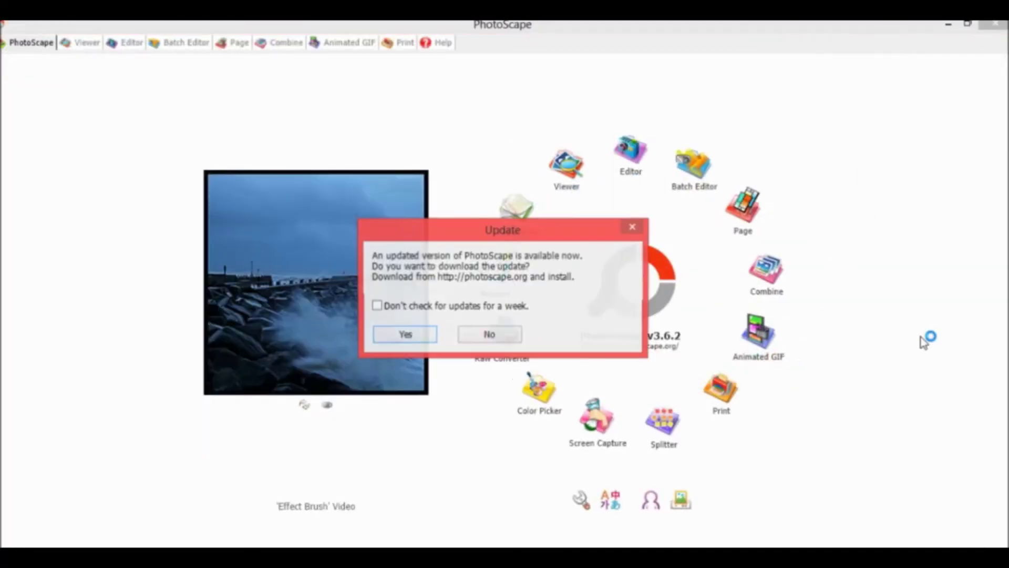
click(507, 335)
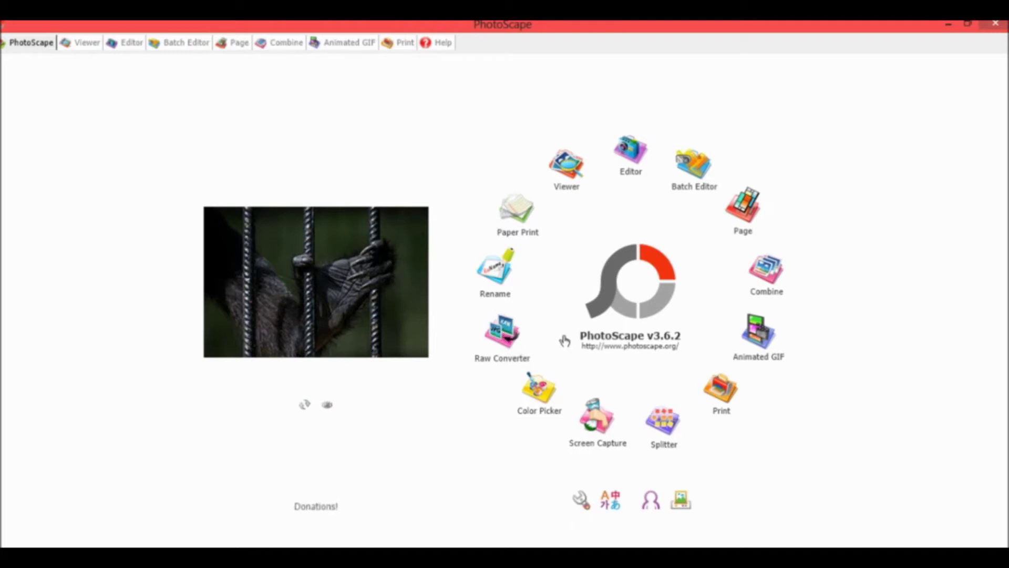
click(765, 344)
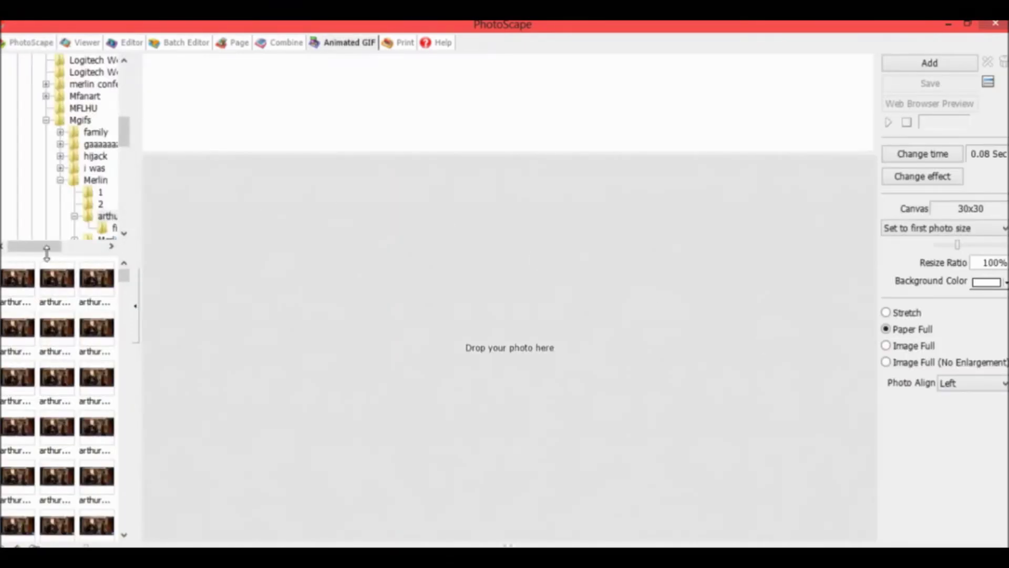
Add 14 Brave frames from YOUTUBE > Gifs to the animation.
drag(47, 246, 62, 246)
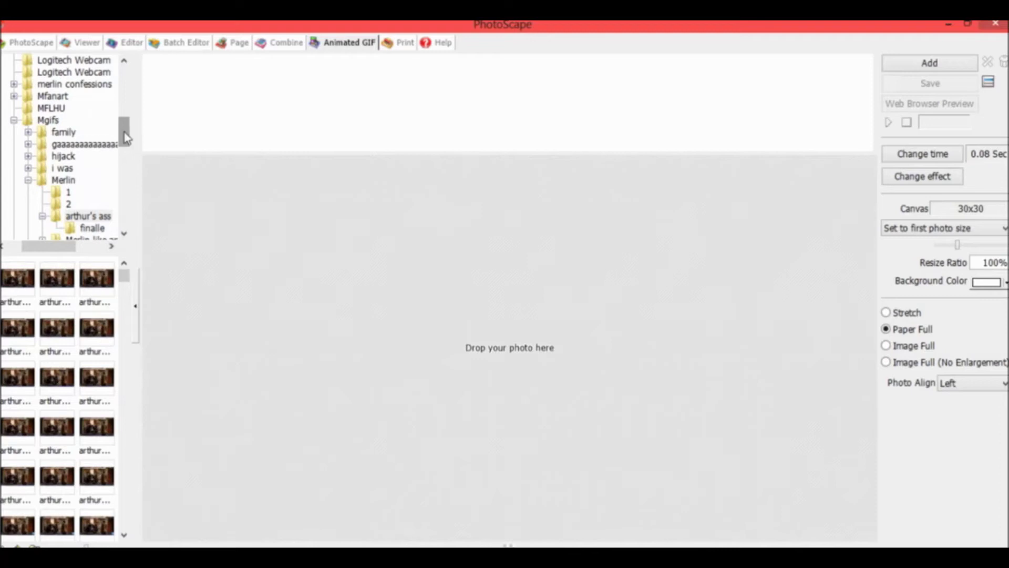
drag(125, 138, 99, 198)
click(45, 168)
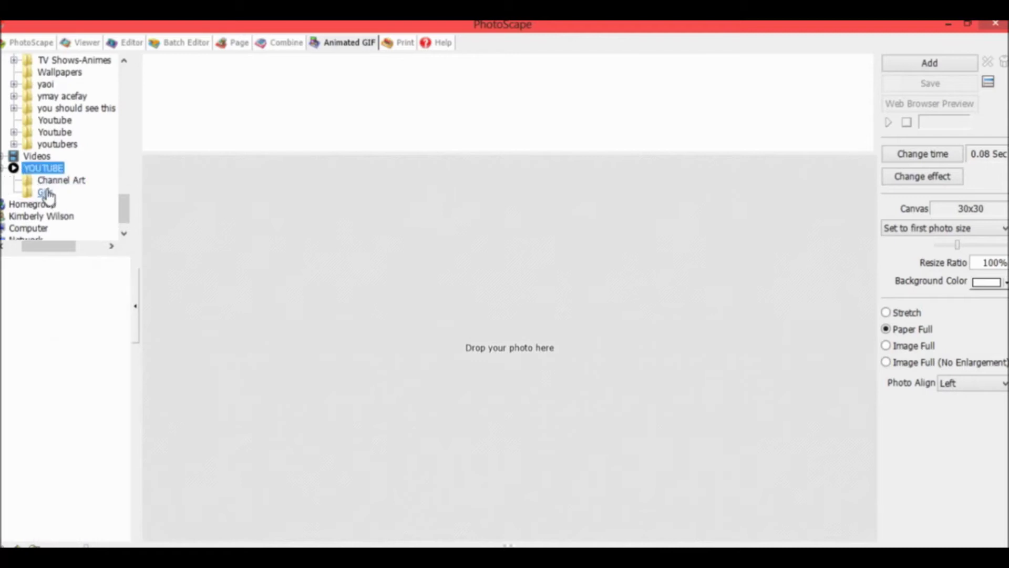
click(46, 192)
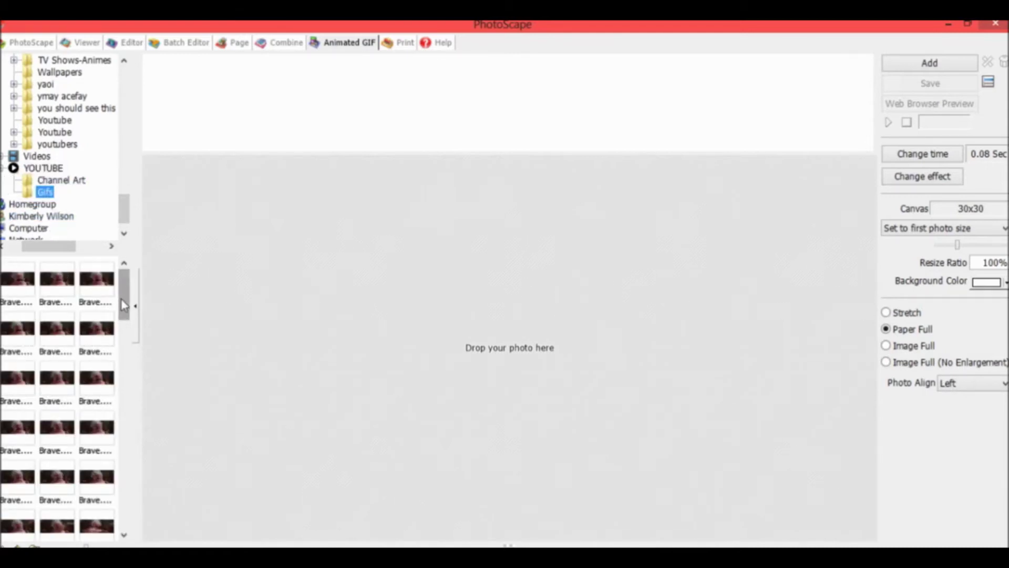
drag(123, 276, 101, 276)
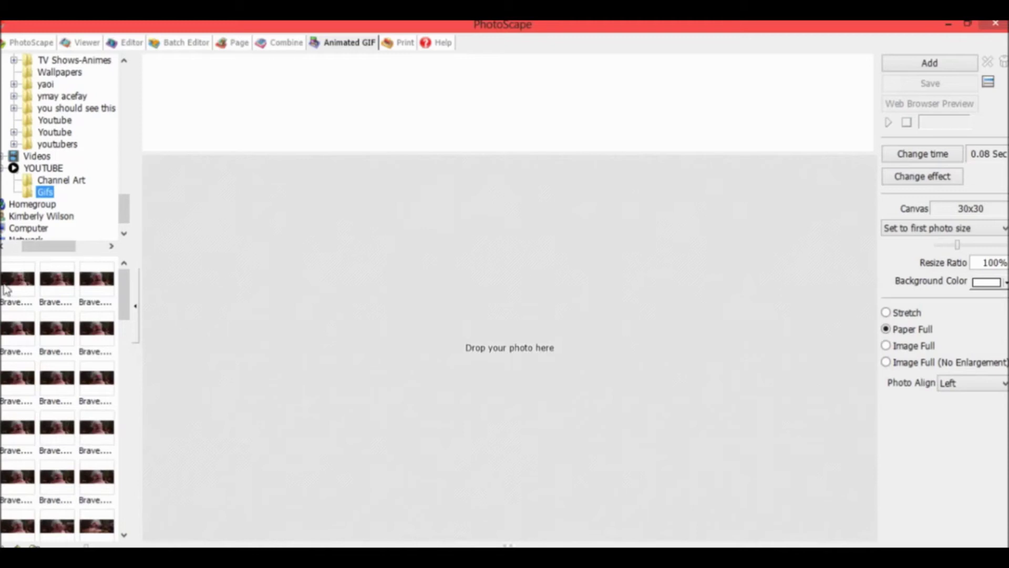
click(24, 278)
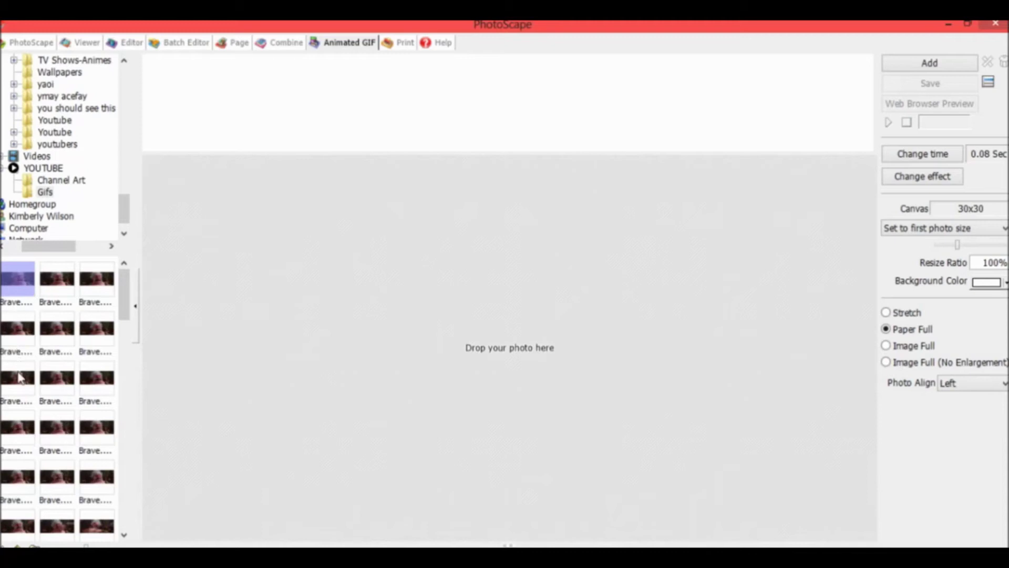
shift+click(62, 482)
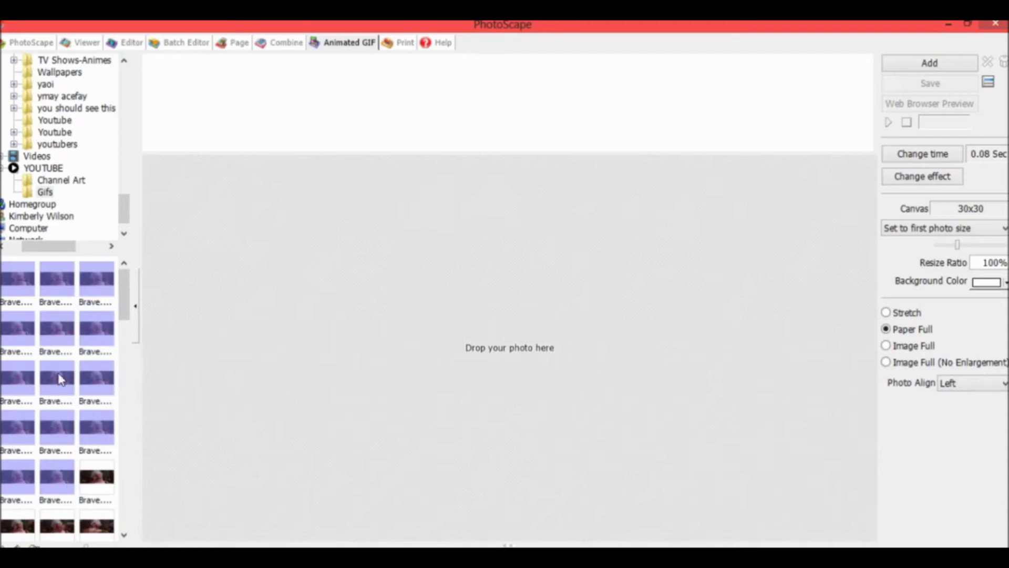
drag(563, 317, 563, 322)
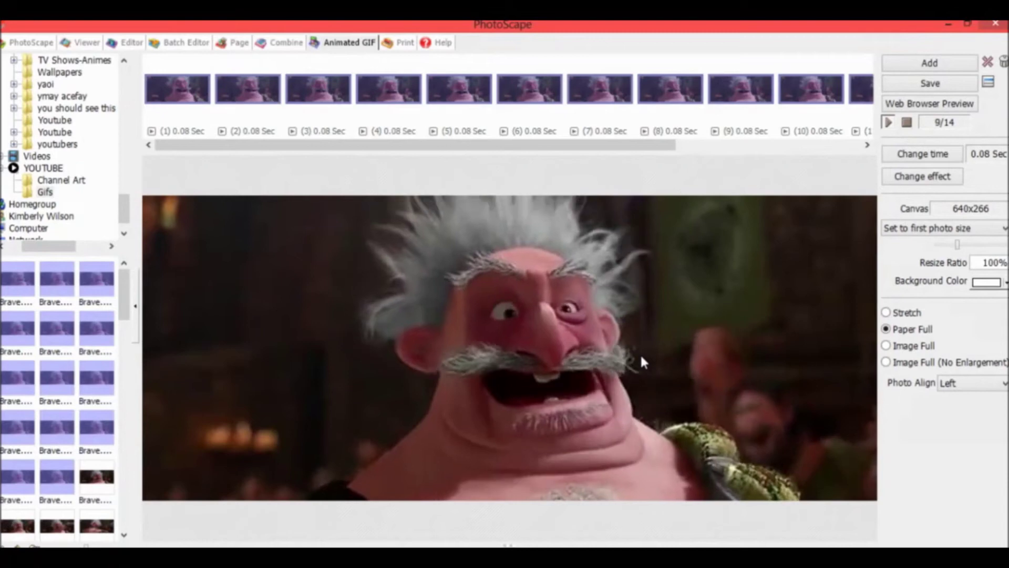
Try display times of 0.01 and then 1 second for all frames.
click(940, 158)
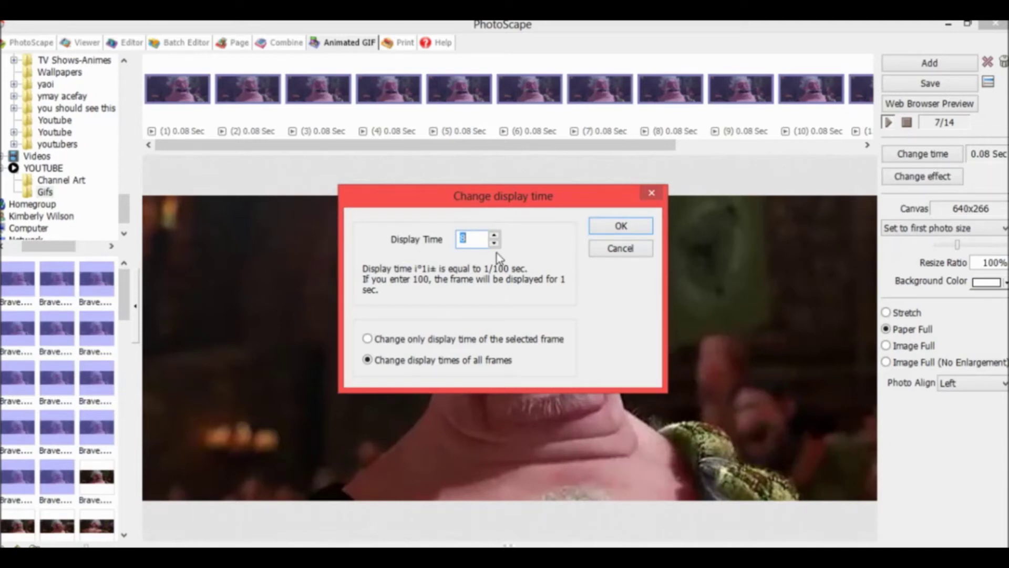
key(BackSpace)
text(1)
click(620, 227)
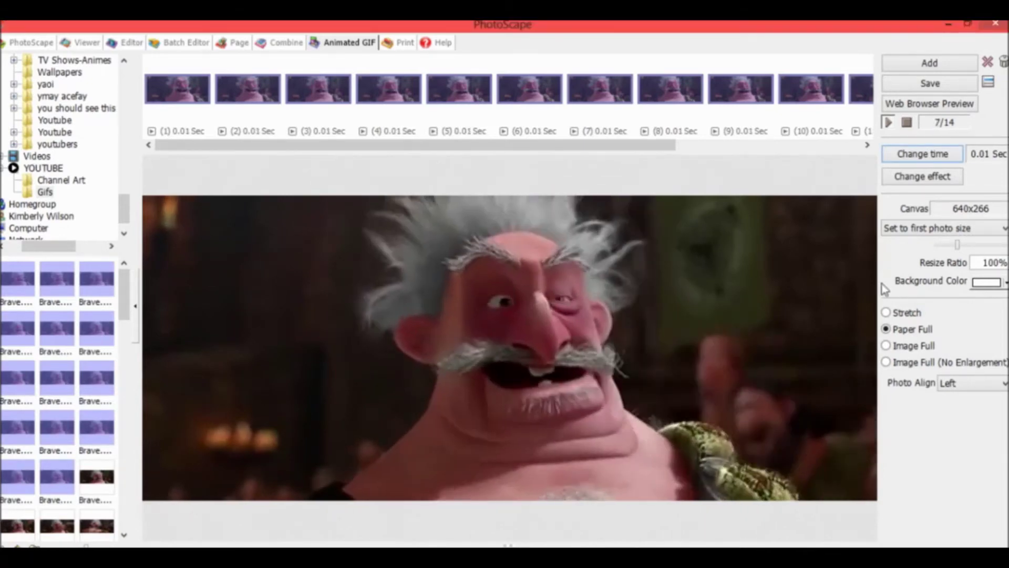
click(902, 159)
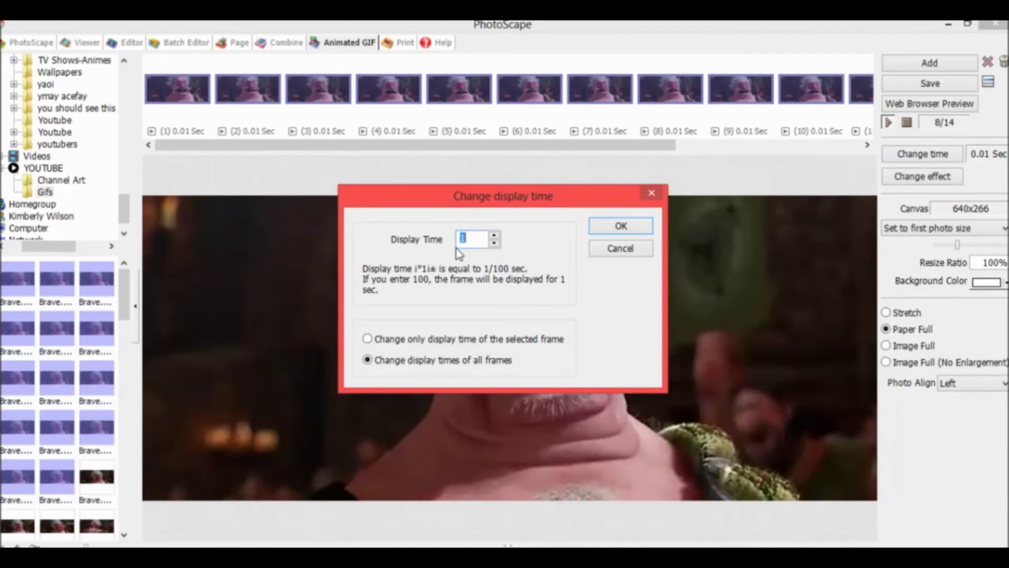
key(Return)
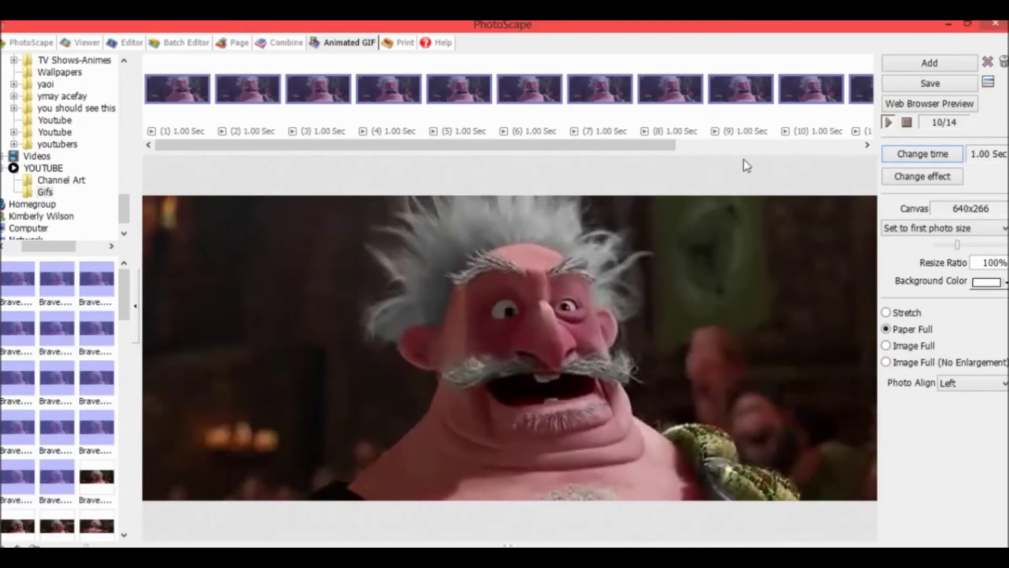
Set all frames to 0.08 seconds, then to 0.07 seconds each.
click(906, 156)
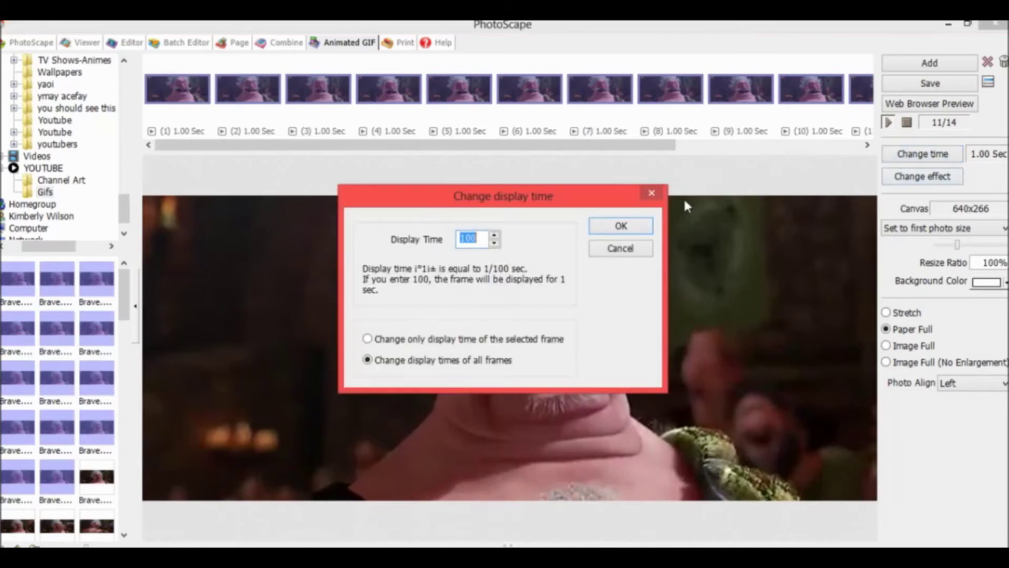
text(8)
click(647, 225)
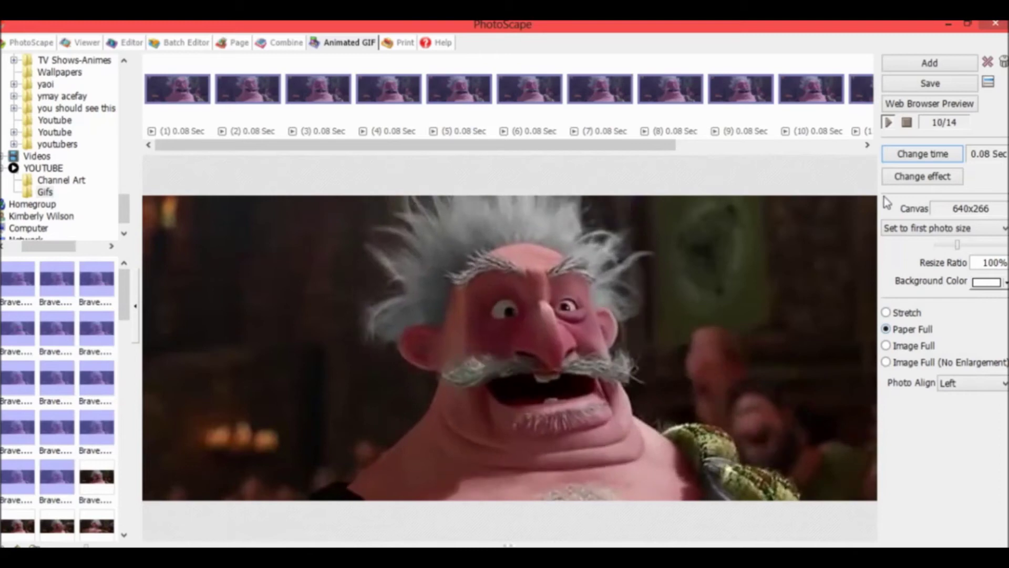
click(893, 154)
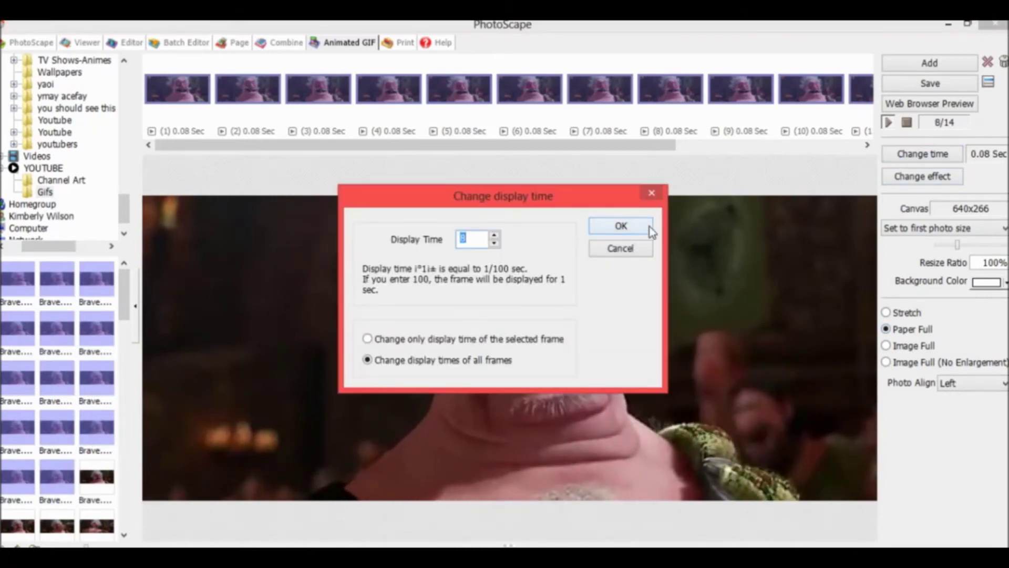
key(Return)
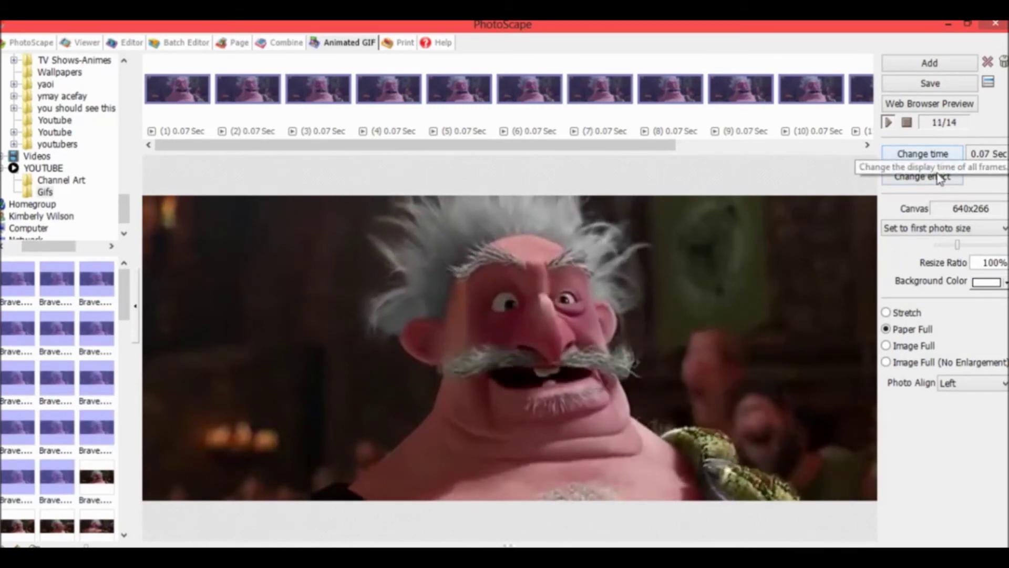
Keep the canvas sized to the first photo.
click(921, 228)
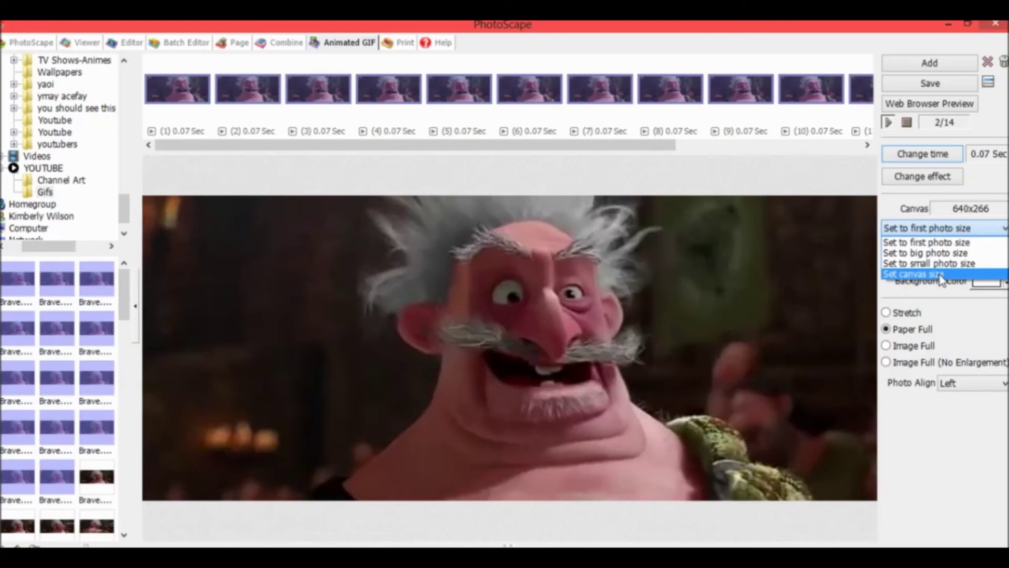
click(925, 327)
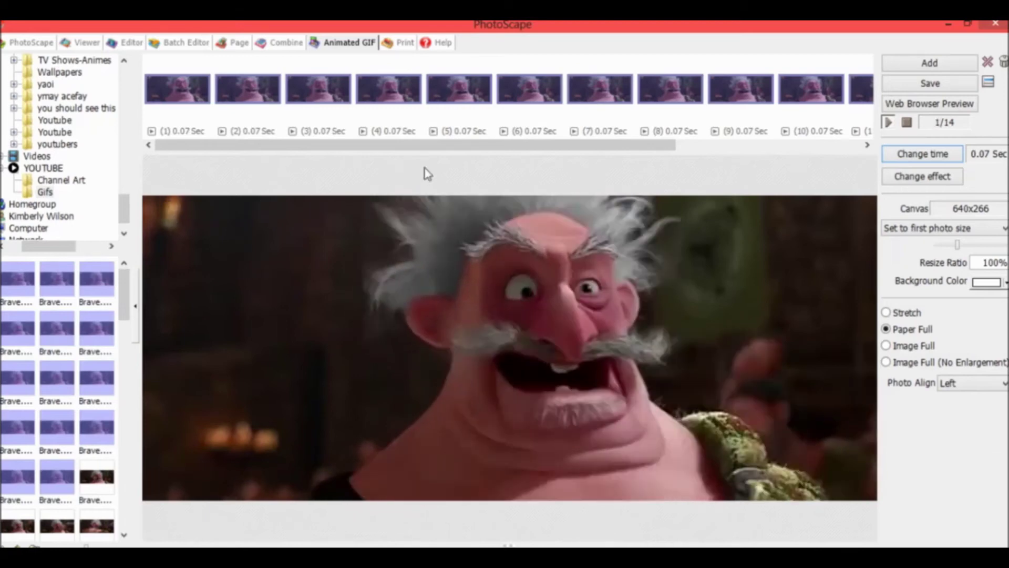
drag(496, 152, 345, 185)
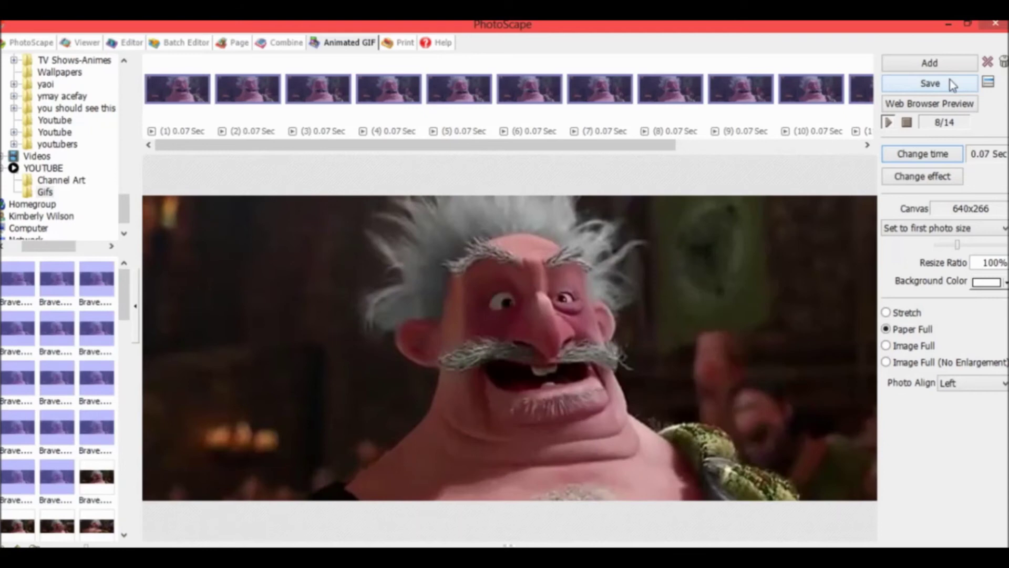
Save the 14-frame animation as random.gif, dismiss the Saved message, and bring up File Explorer.
click(942, 84)
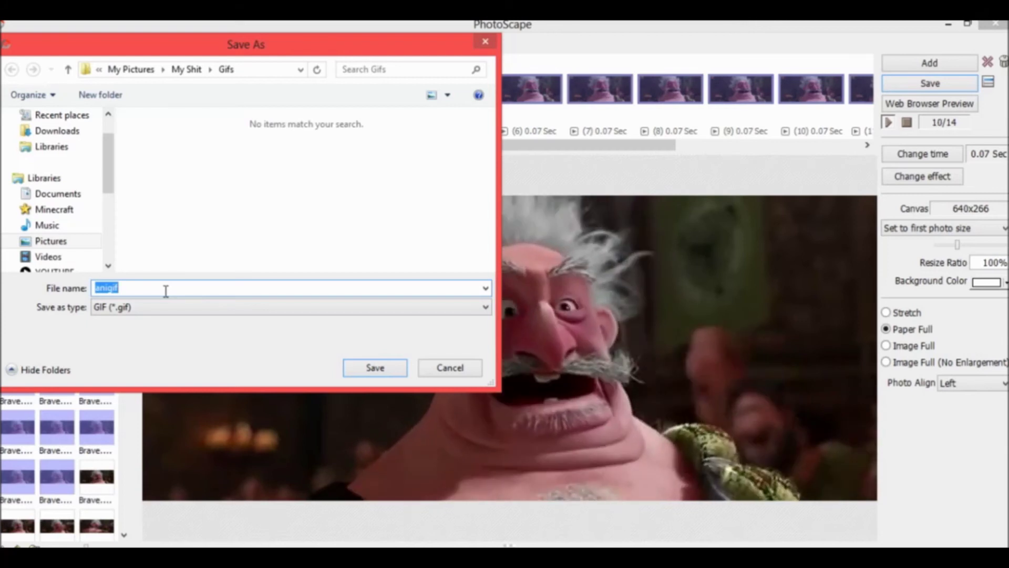
key(BackSpace)
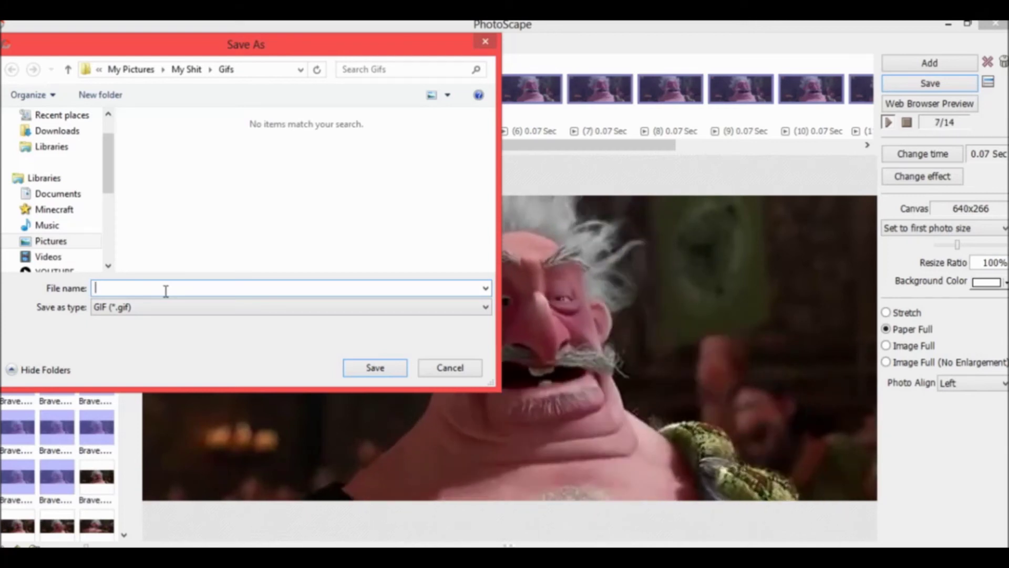
text(random)
key(Return)
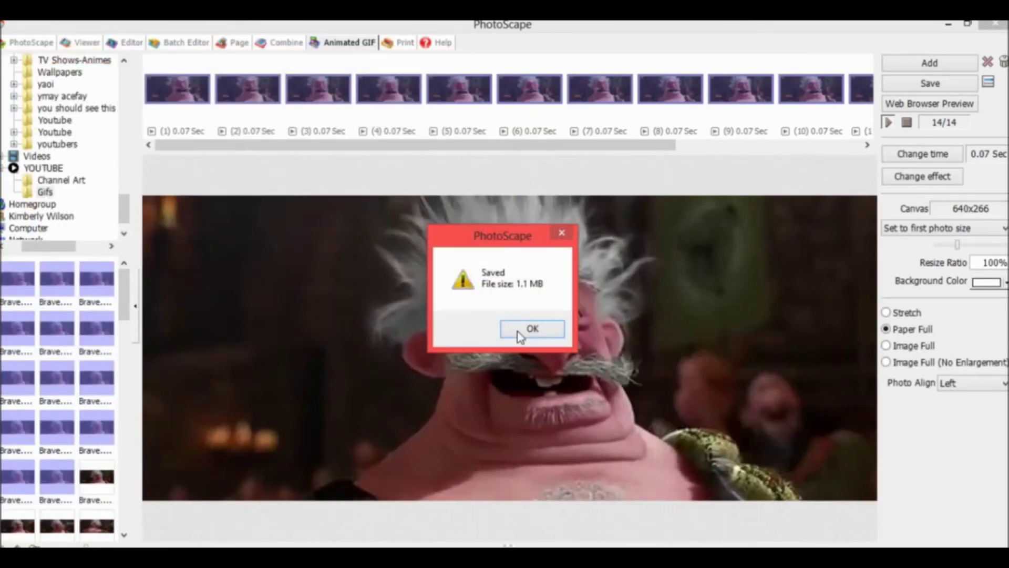
click(520, 330)
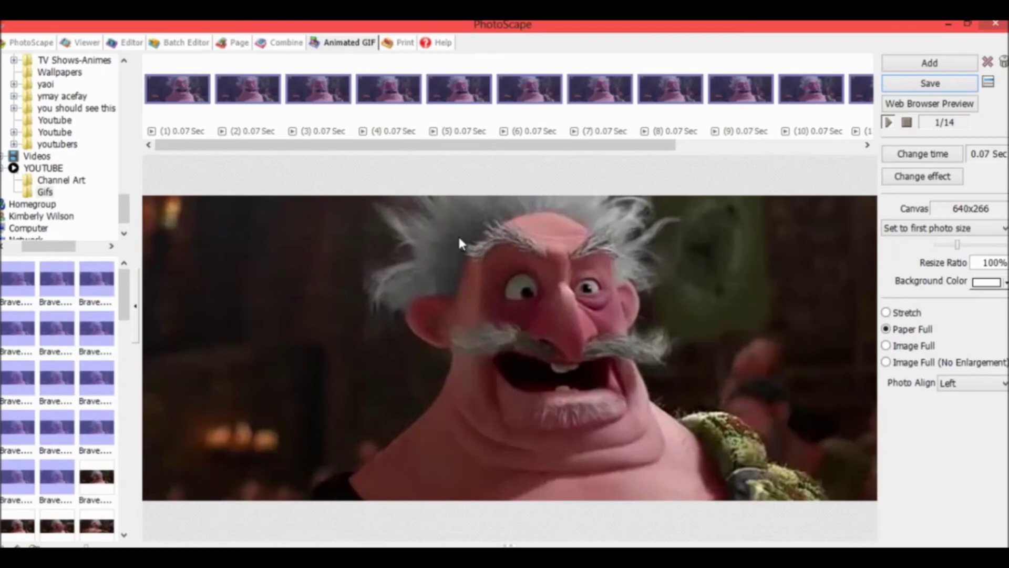
click(58, 557)
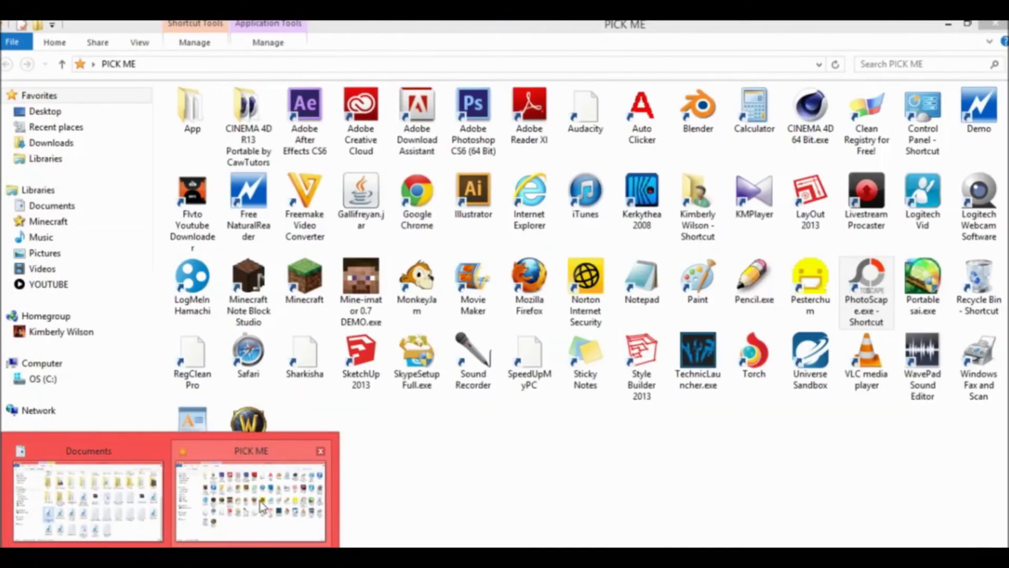
Open random.gif from the YOUTUBE library's Gifs folder so it previews in the browser.
click(261, 506)
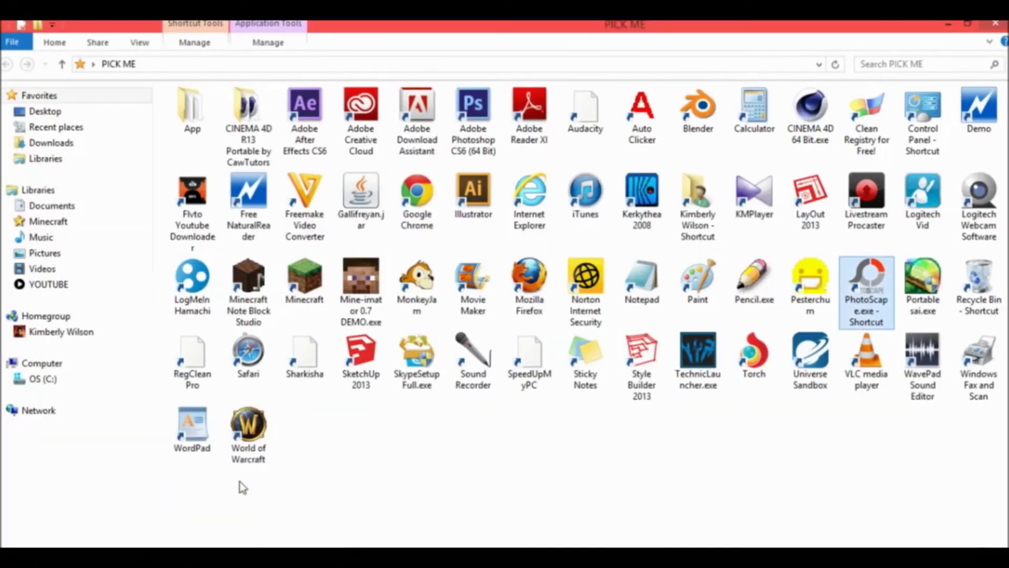
click(44, 287)
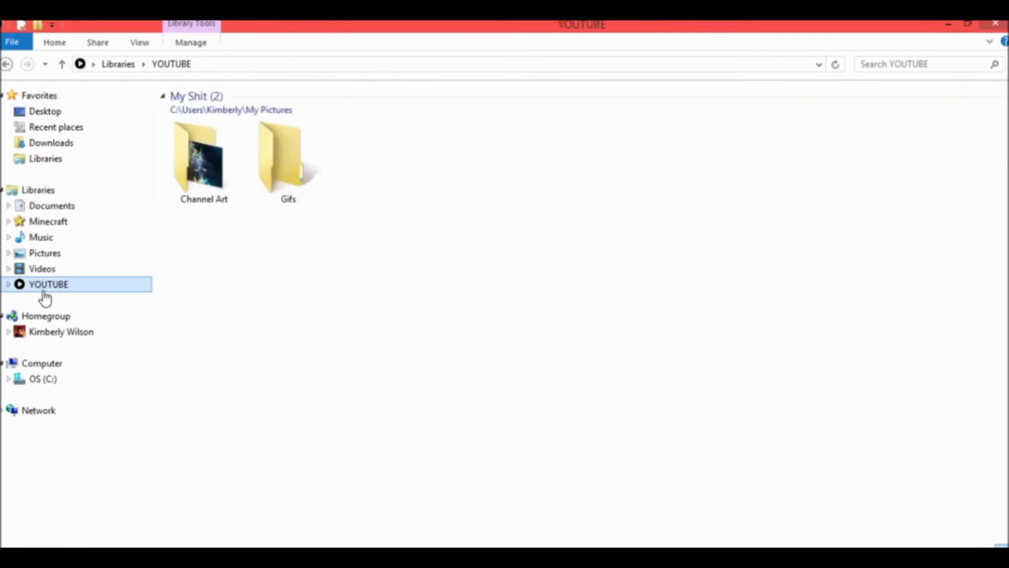
double_click(319, 188)
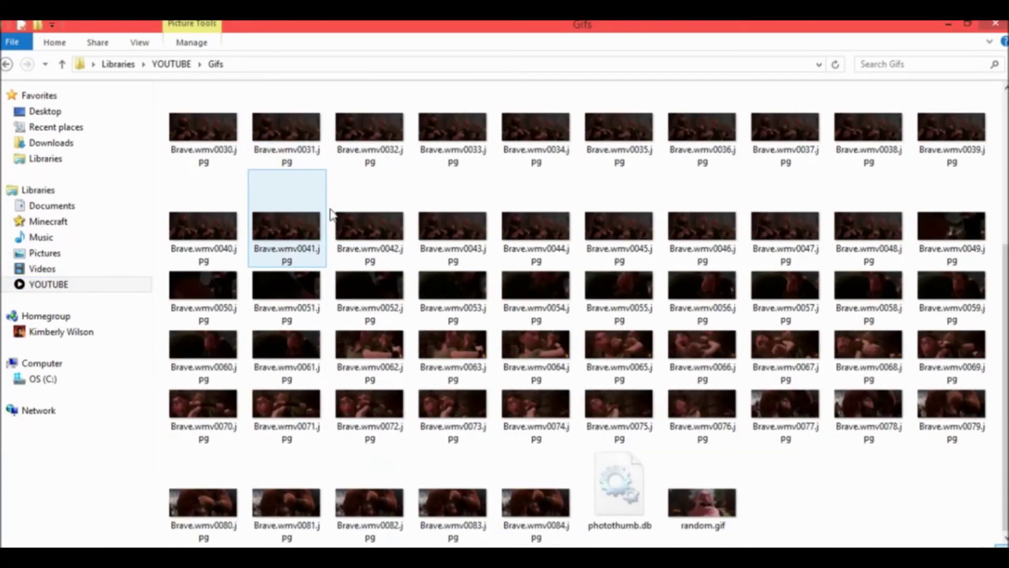
scroll(787, 461, down, 5)
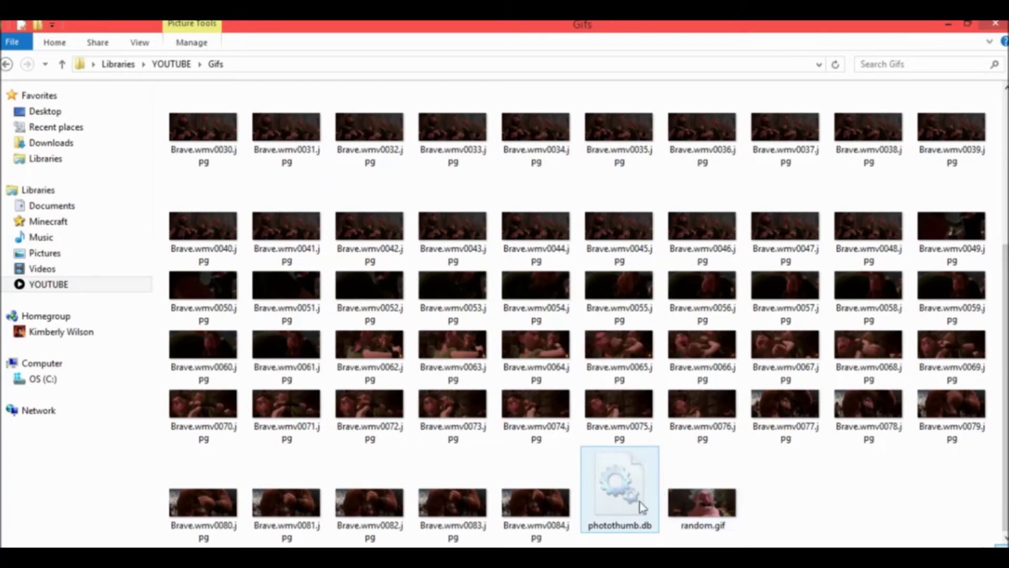
click(704, 508)
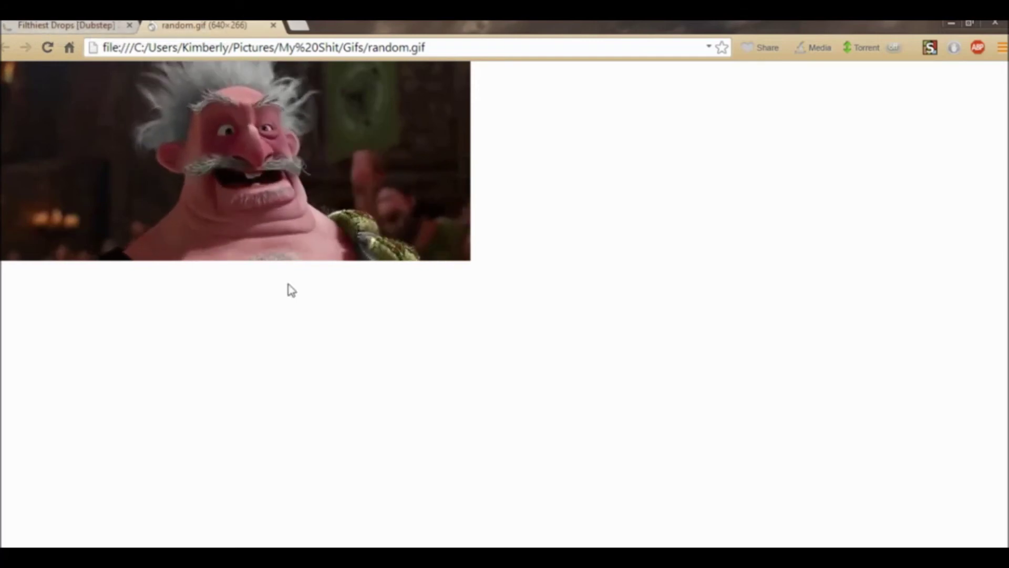
Close the random.gif preview tab, pause the dubstep mix video, and open a new tab.
right_click(247, 204)
click(629, 137)
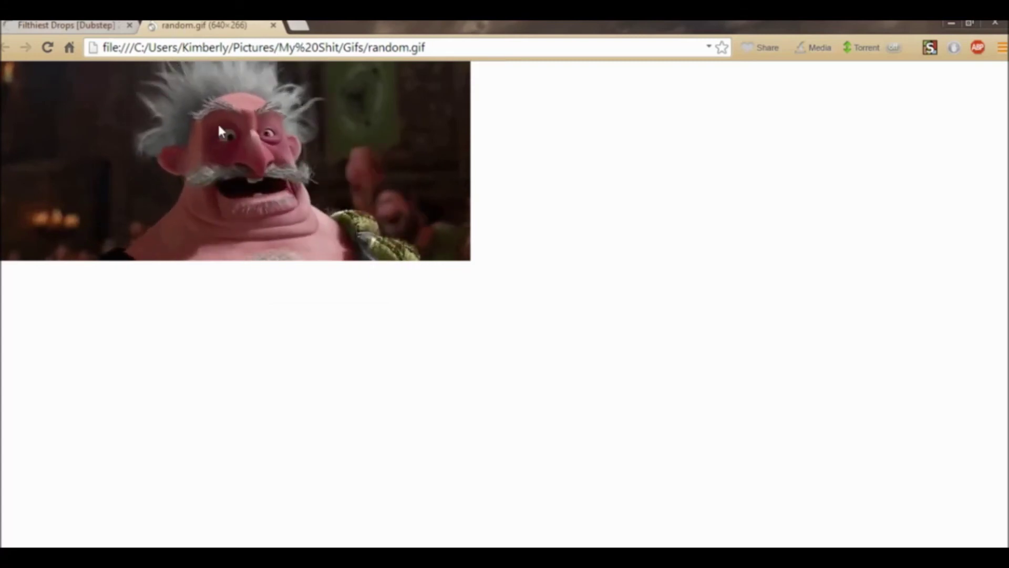
click(274, 25)
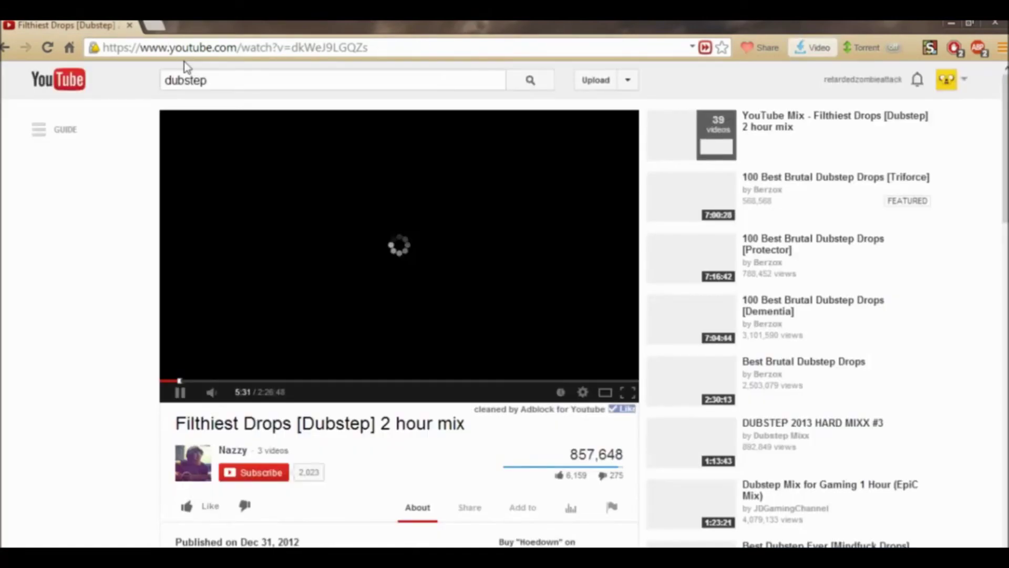
click(180, 393)
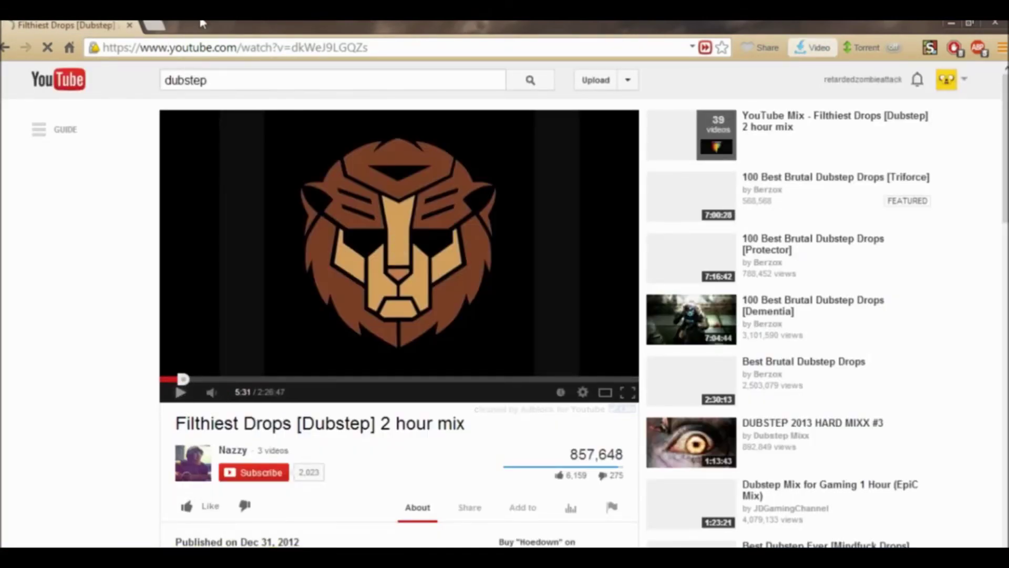
click(153, 25)
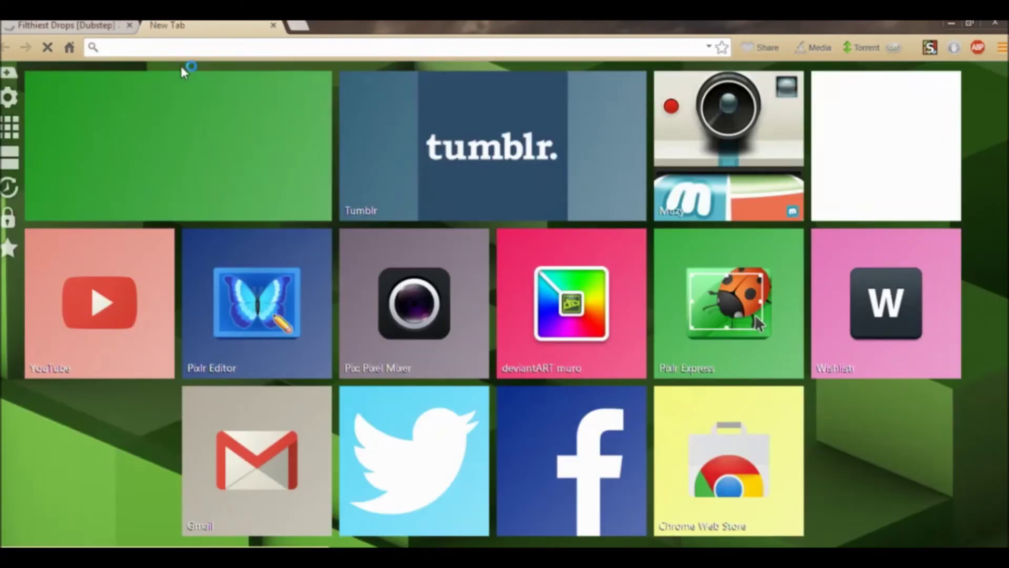
Start a Tumblr photo post and browse to YOUTUBE > Gifs in the upload dialog.
click(447, 160)
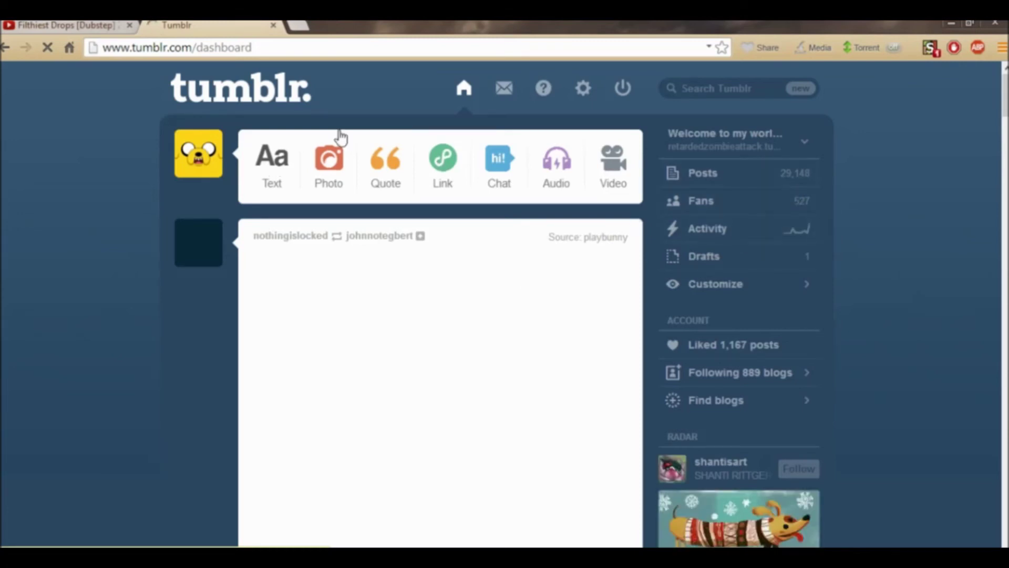
click(329, 164)
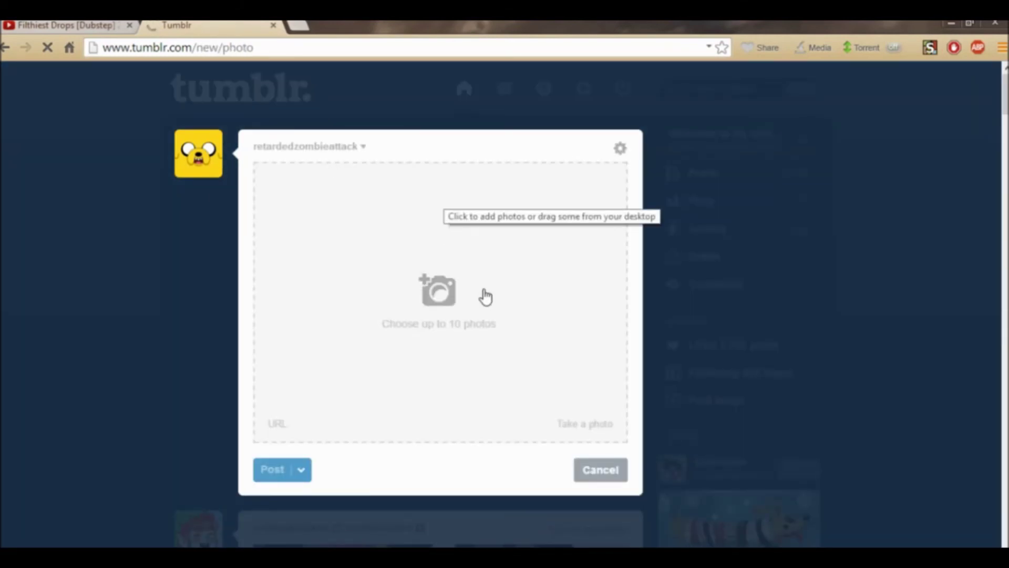
click(448, 294)
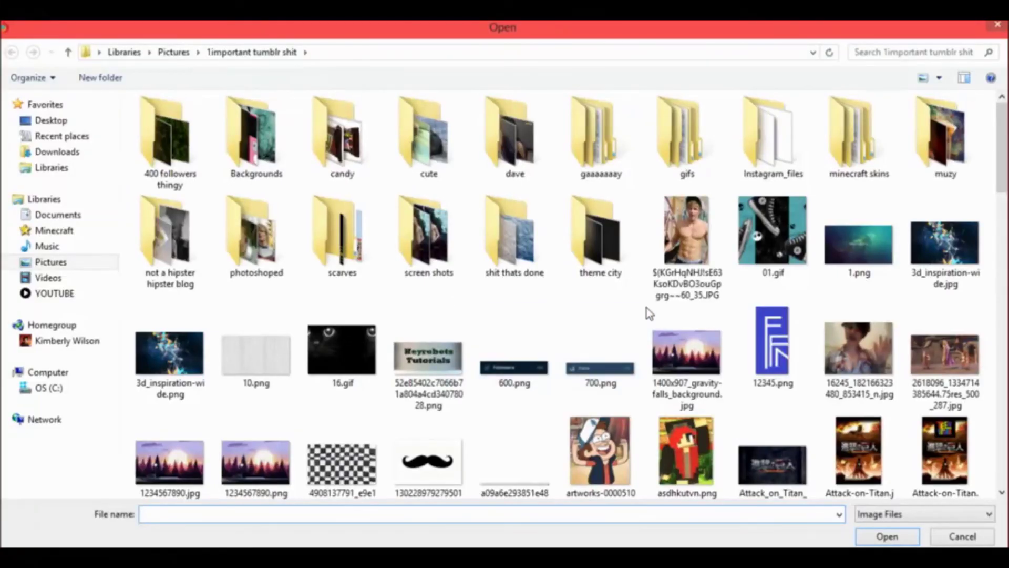
click(57, 294)
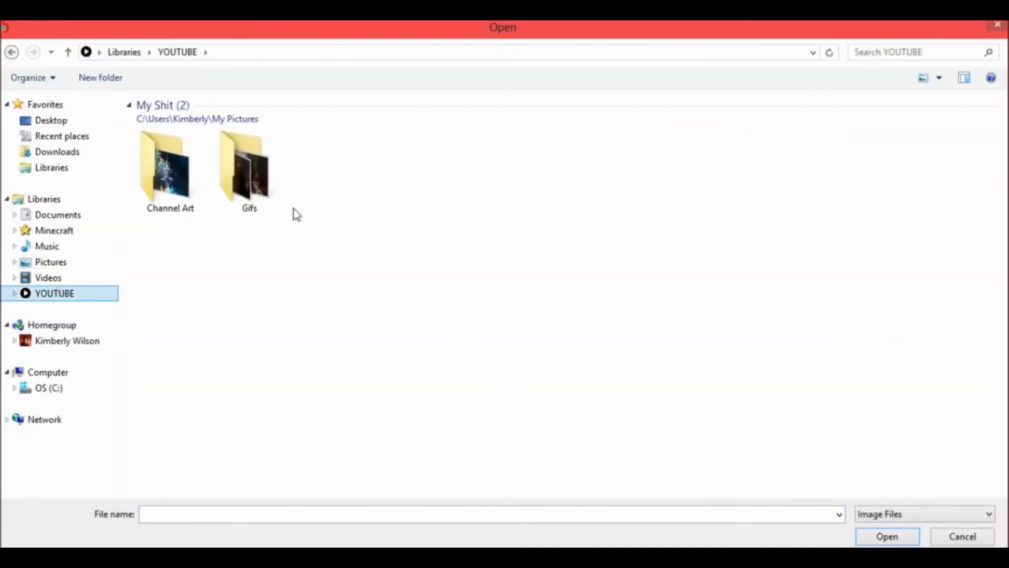
double_click(275, 163)
scroll(771, 316, down, 3)
Upload random.gif into the photo post, then select the tags field and the caption box.
double_click(591, 469)
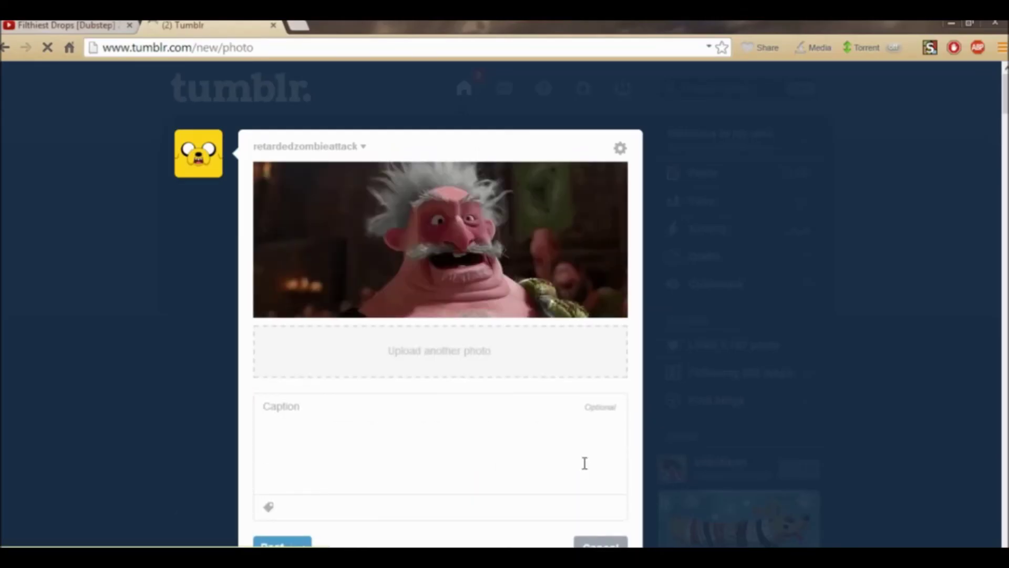
scroll(509, 451, down, 2)
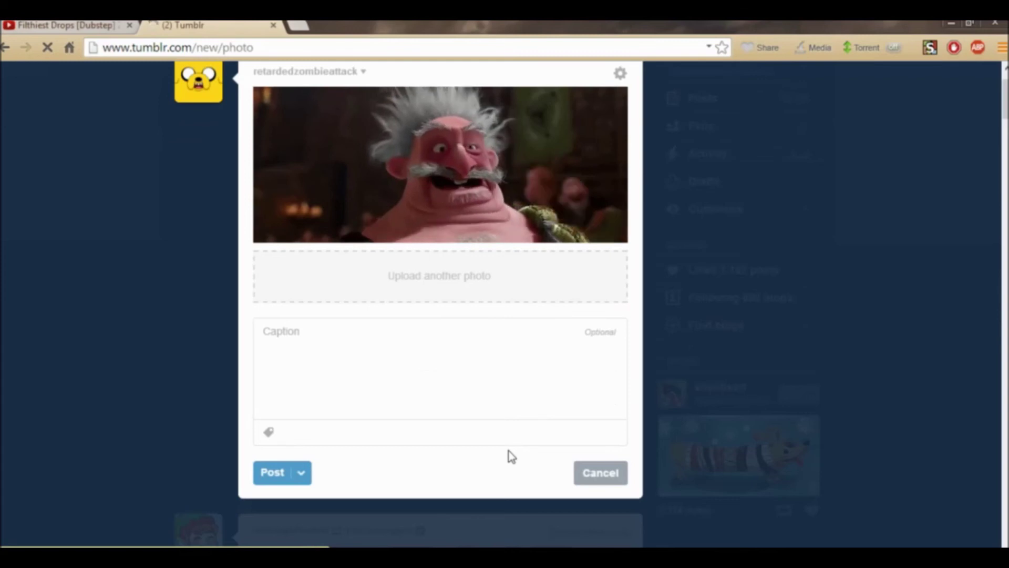
scroll(509, 450, up, 2)
scroll(509, 451, down, 2)
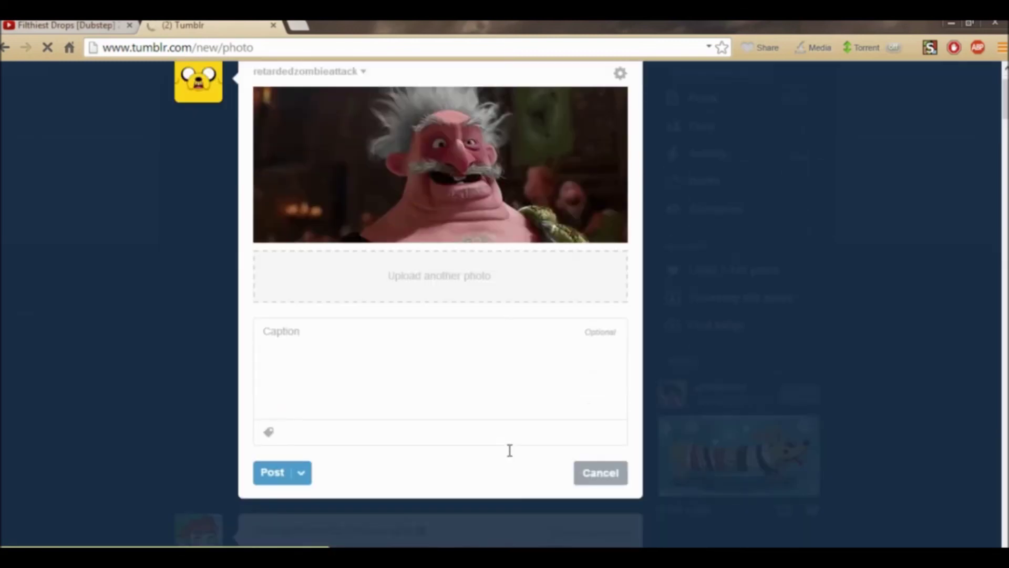
scroll(509, 453, up, 2)
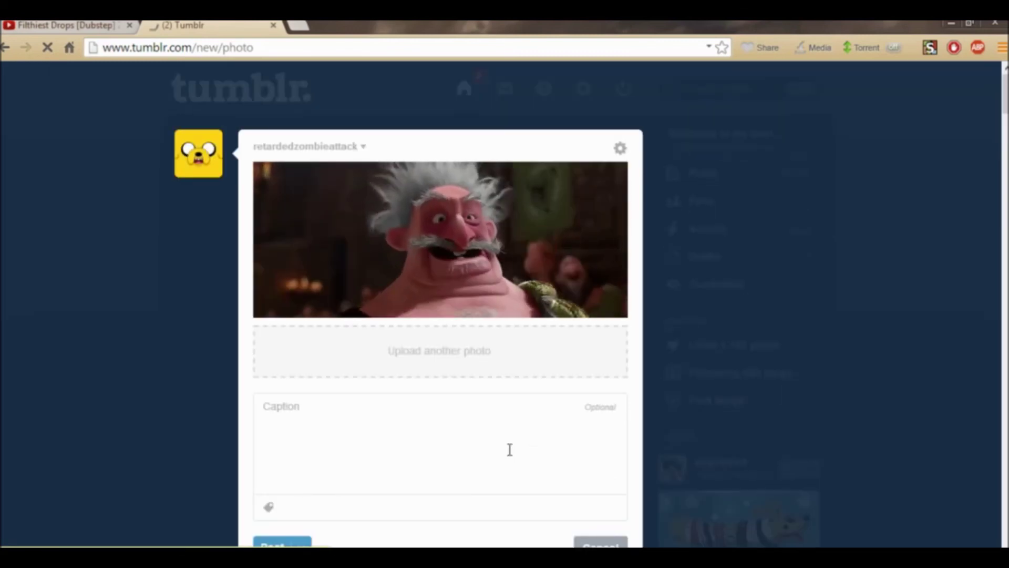
scroll(513, 455, down, 2)
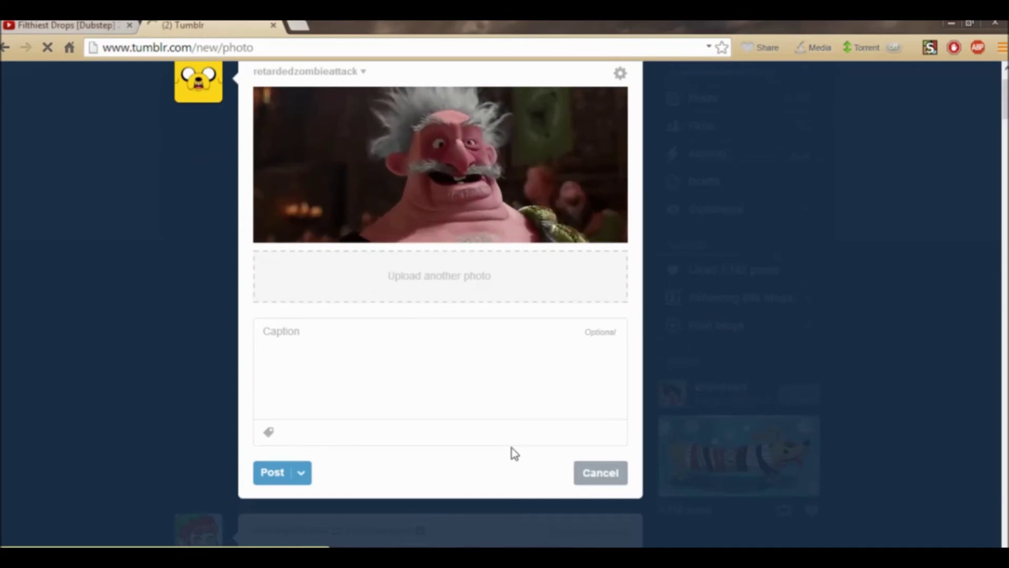
click(393, 436)
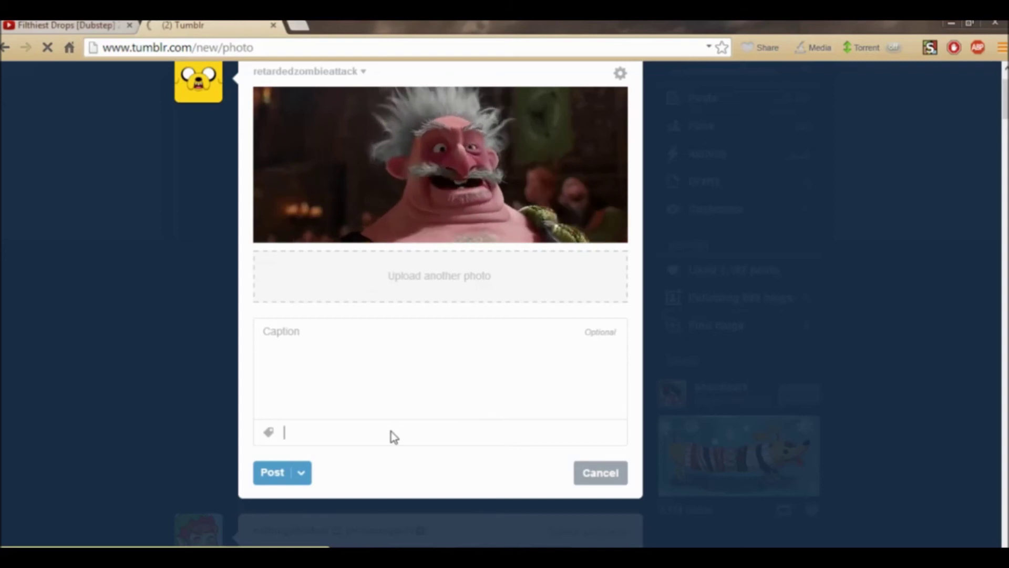
click(382, 363)
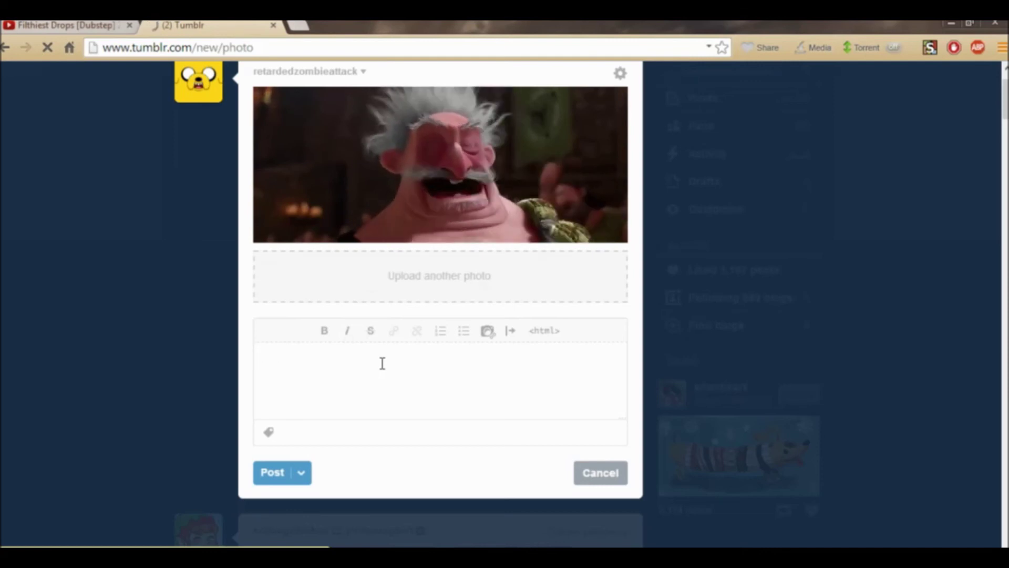
Correct the caption to 'random' and publish the GIF photo post.
key(BackSpace)
key(BackSpace)
key(BackSpace)
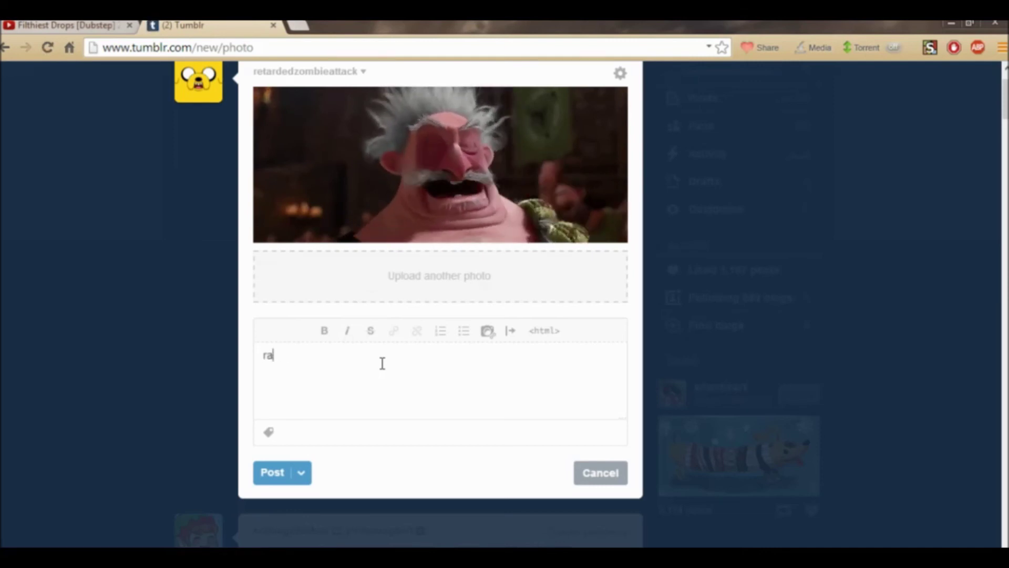
click(266, 472)
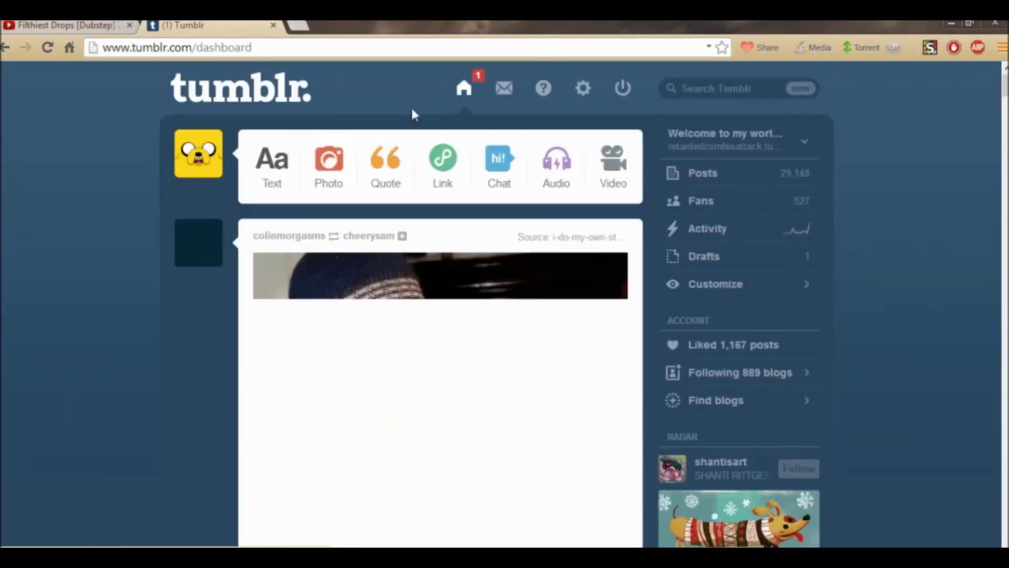
Reload the Tumblr dashboard, scroll through the feed, and jump back to the top.
click(463, 90)
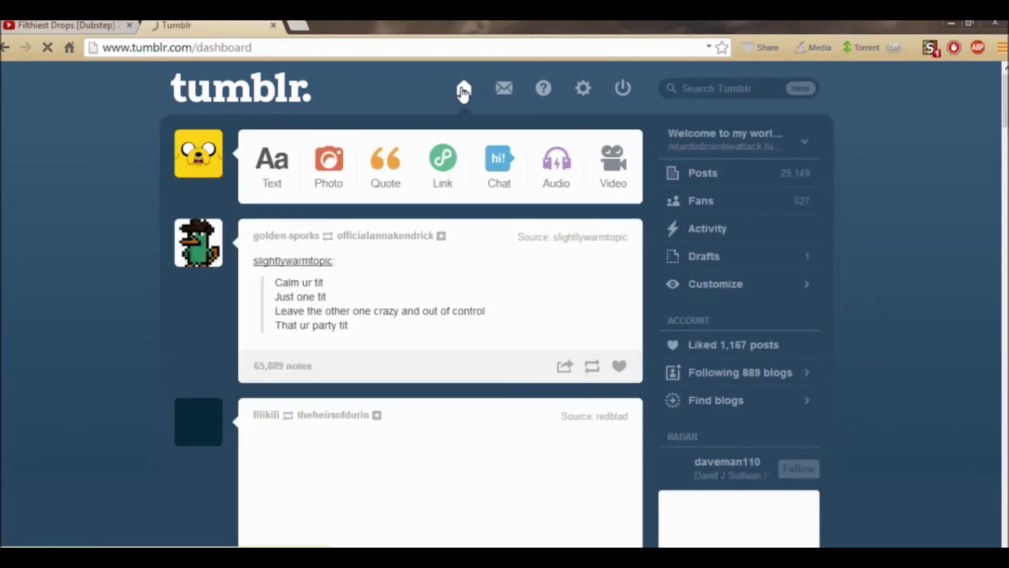
scroll(273, 242, down, 15)
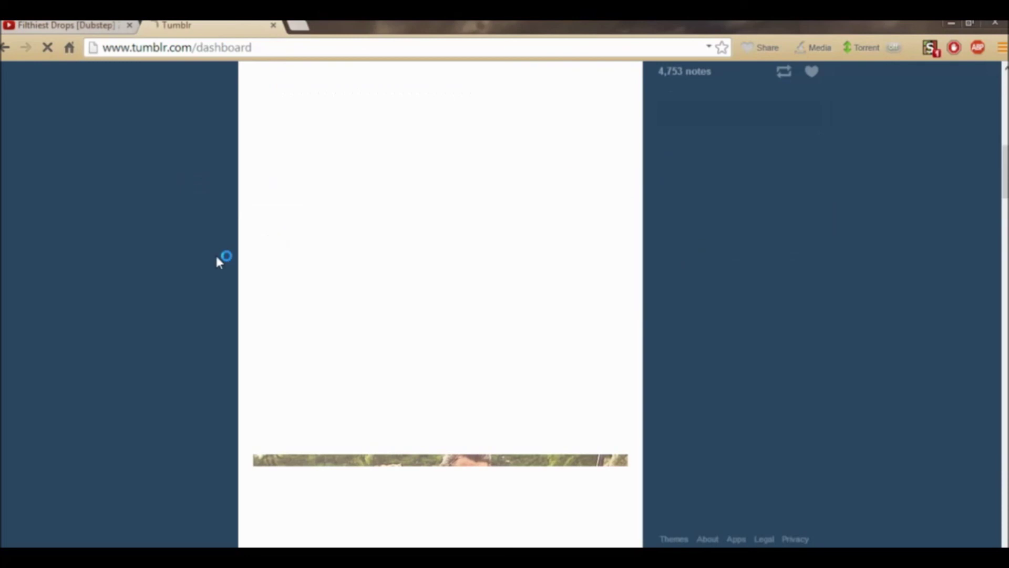
scroll(167, 279, down, 14)
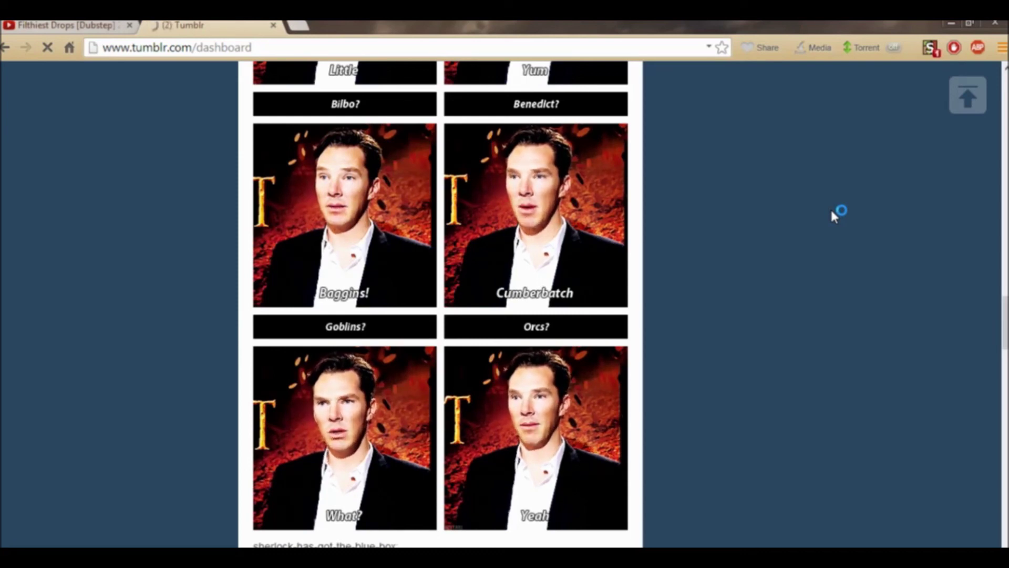
click(966, 101)
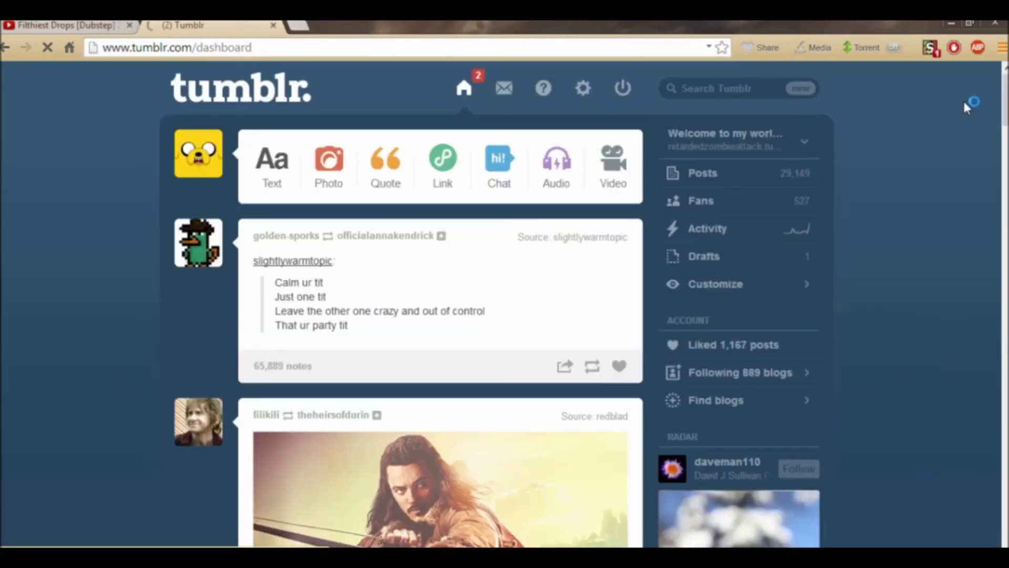